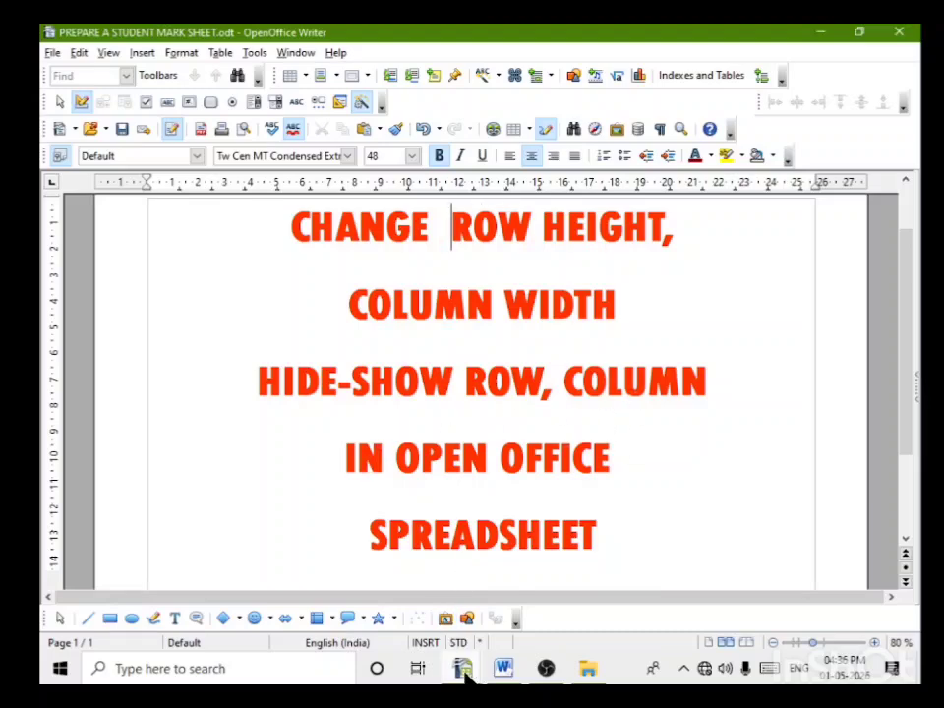
# Step: Switch to the WORKING WITH SHEETS IN OPENOFFICE spreadsheet and copy the lower mark sheet table, range A25:L37
pyautogui.moveTo(465, 677)
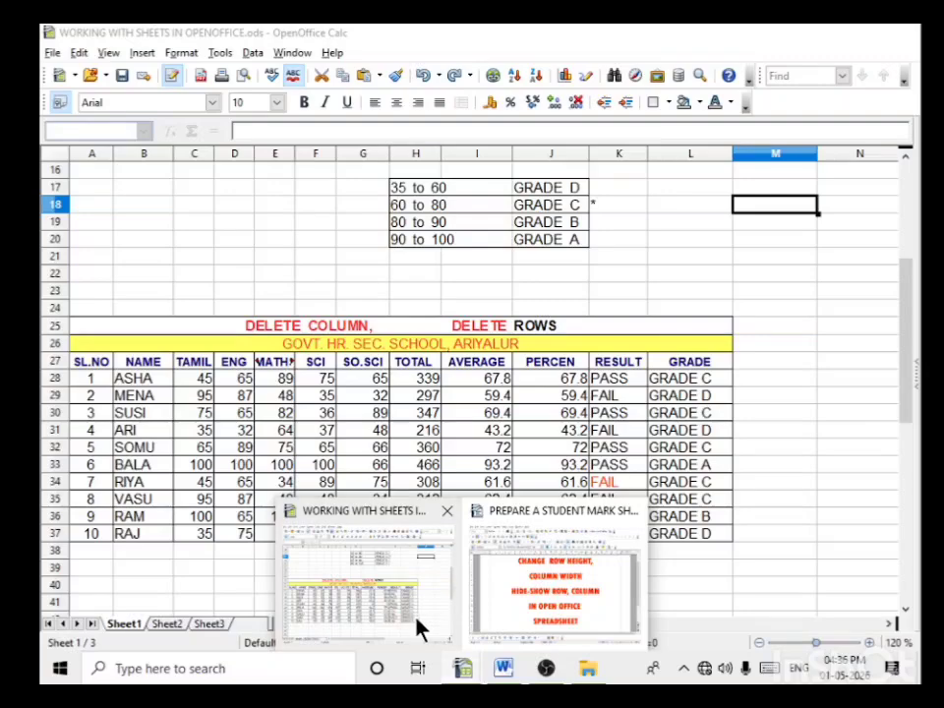
pyautogui.click(421, 627)
pyautogui.scroll(-3, 780, 380)
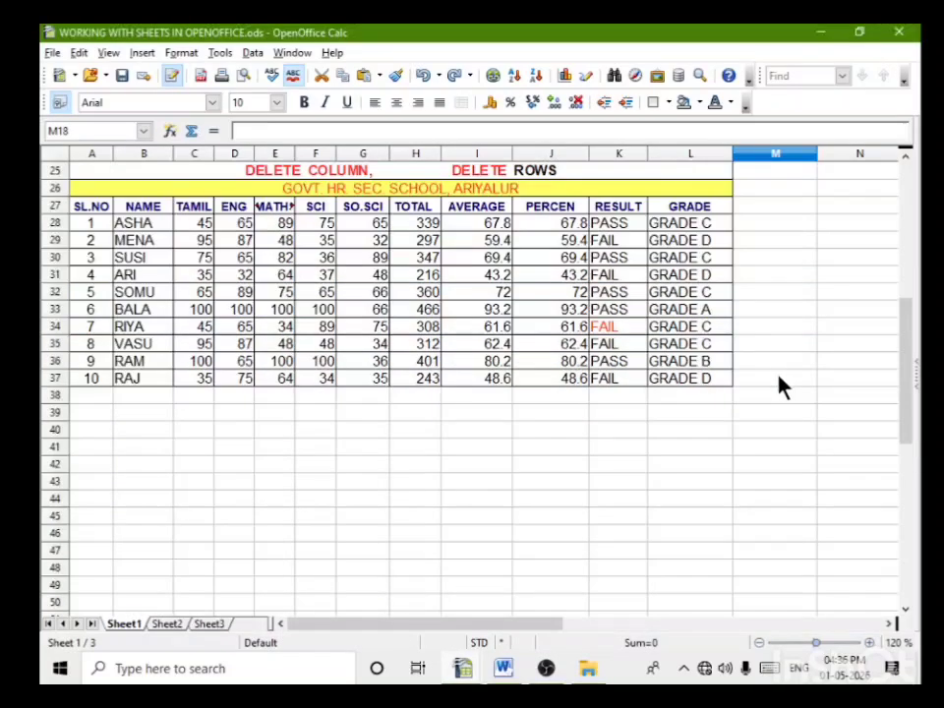
pyautogui.scroll(7, 783, 406)
pyautogui.keyDown('ctrl'); pyautogui.scroll(4, 783, 406); pyautogui.keyUp('ctrl')
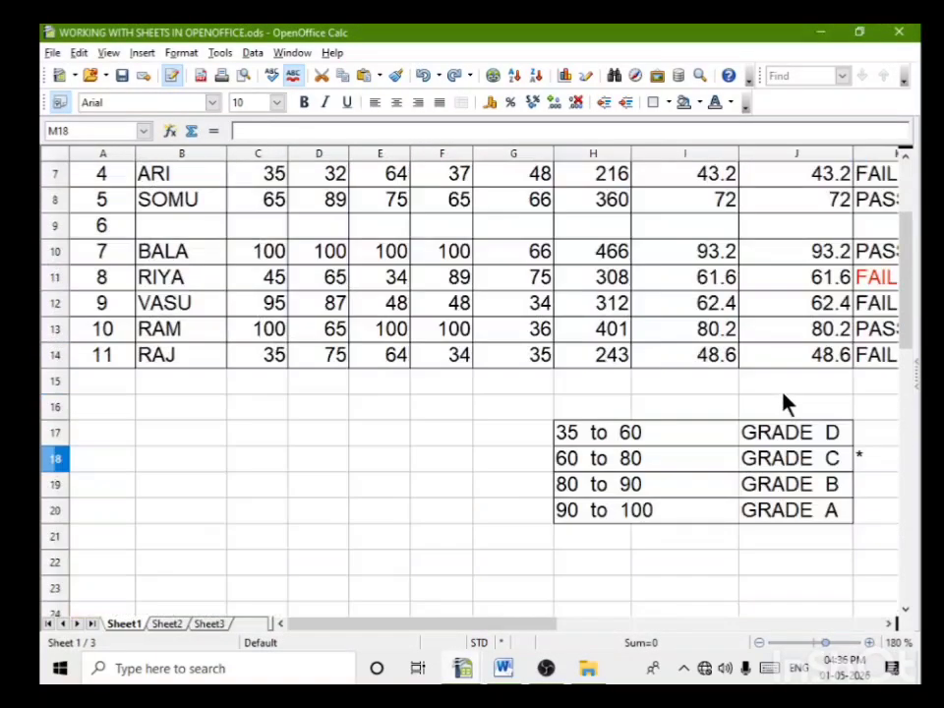
pyautogui.keyDown('ctrl'); pyautogui.scroll(-6, 783, 403); pyautogui.keyUp('ctrl')
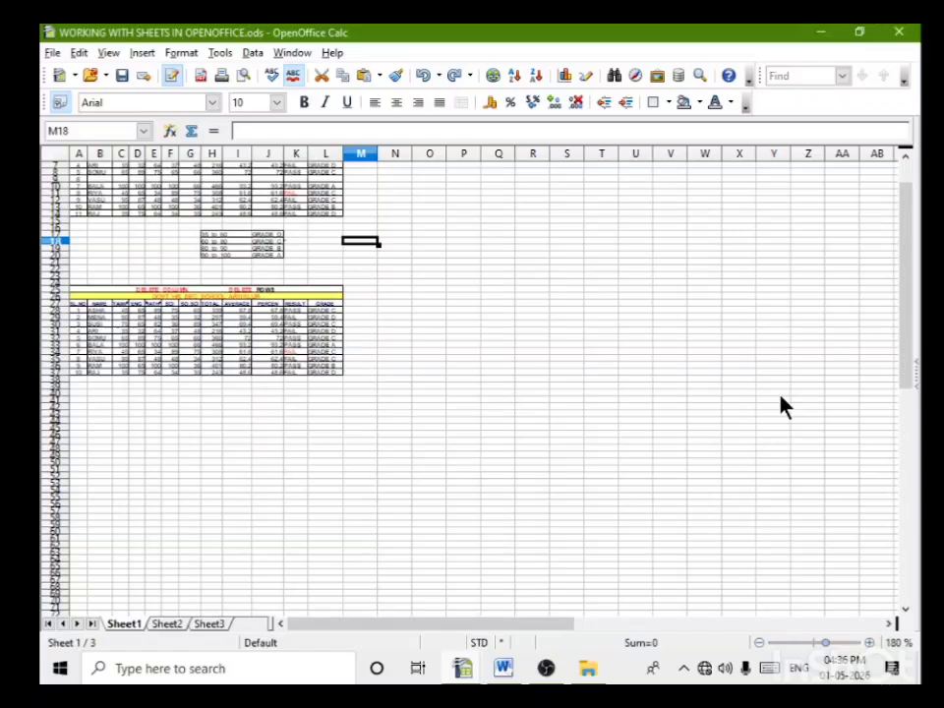
pyautogui.keyDown('ctrl'); pyautogui.scroll(4, 783, 406); pyautogui.keyUp('ctrl')
pyautogui.keyDown('ctrl'); pyautogui.scroll(-6, 780, 400); pyautogui.keyUp('ctrl')
pyautogui.keyDown('ctrl'); pyautogui.scroll(6, 780, 400); pyautogui.keyUp('ctrl')
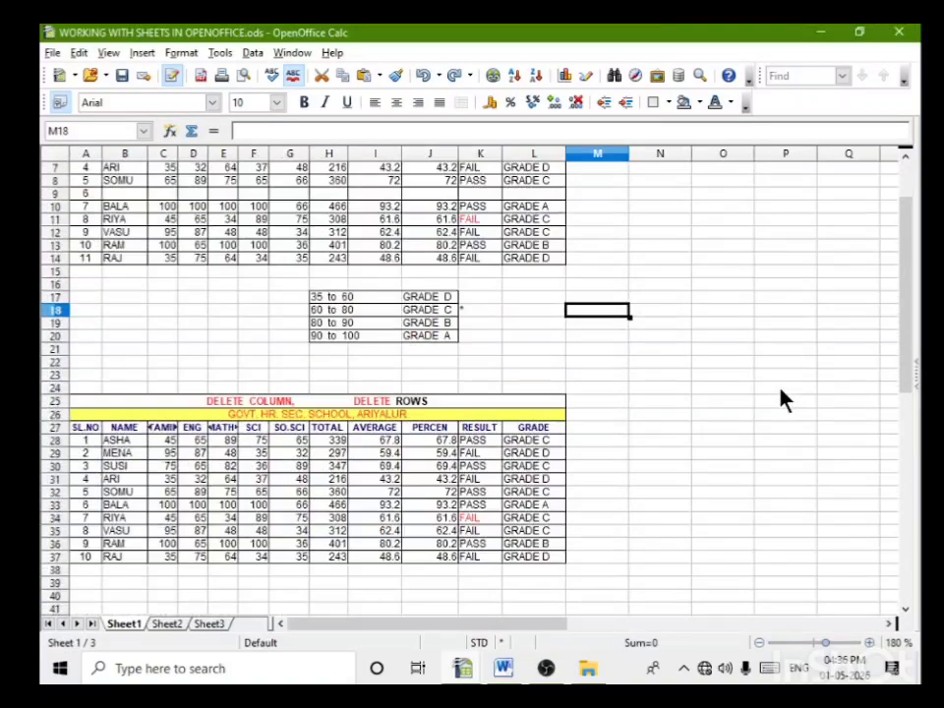
pyautogui.keyDown('ctrl'); pyautogui.scroll(2, 784, 401); pyautogui.keyUp('ctrl')
pyautogui.scroll(-7, 780, 394)
pyautogui.keyDown('ctrl'); pyautogui.scroll(1, 780, 394); pyautogui.keyUp('ctrl')
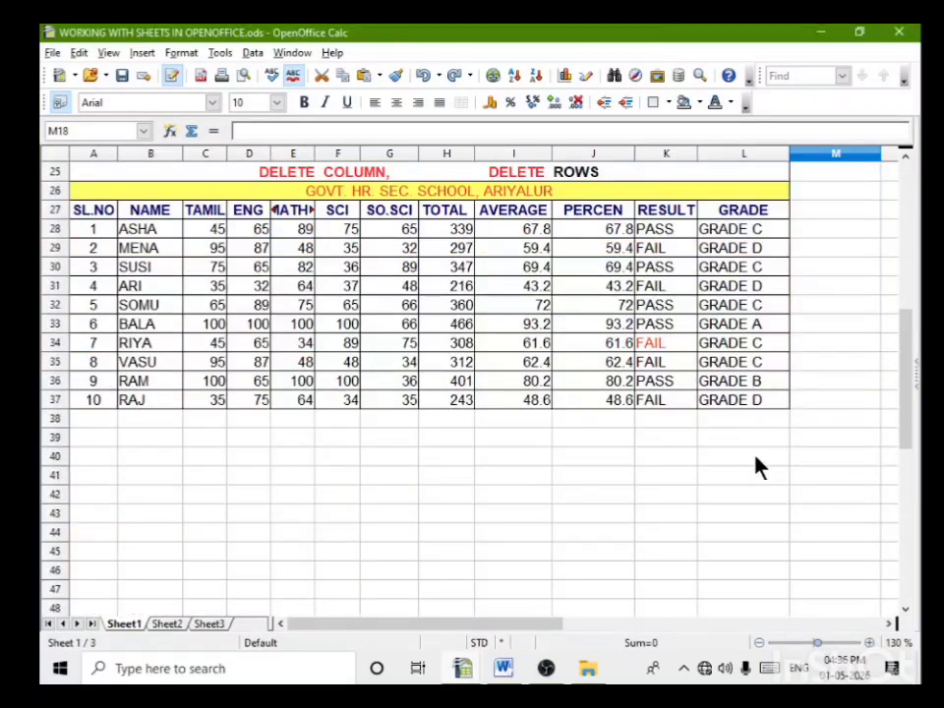
pyautogui.scroll(1, 759, 467)
pyautogui.moveTo(773, 470); pyautogui.dragTo(86, 233)
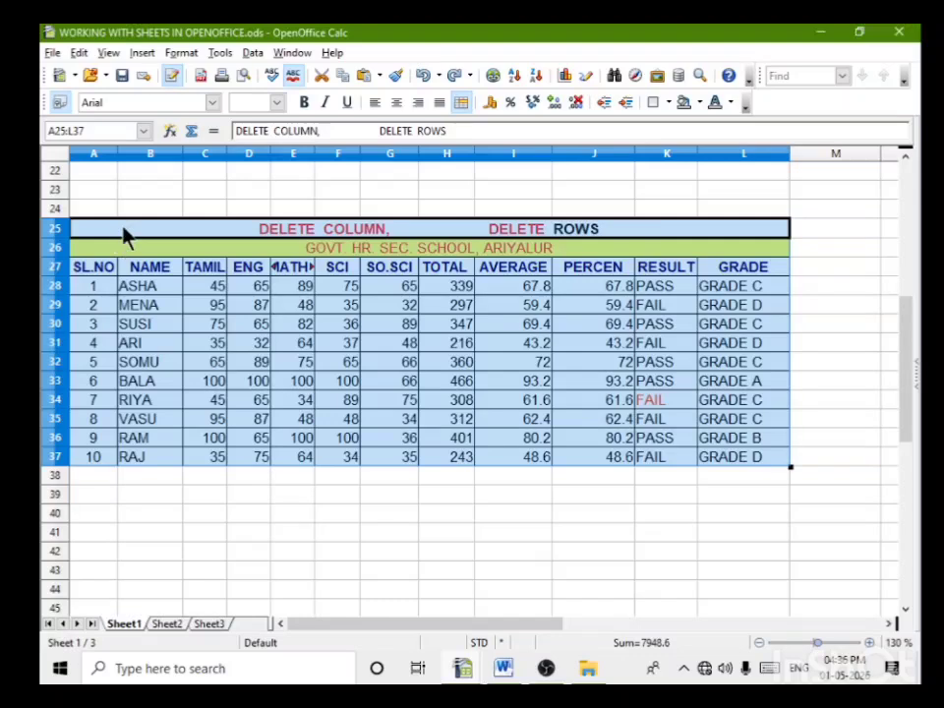
pyautogui.rightClick(125, 236)
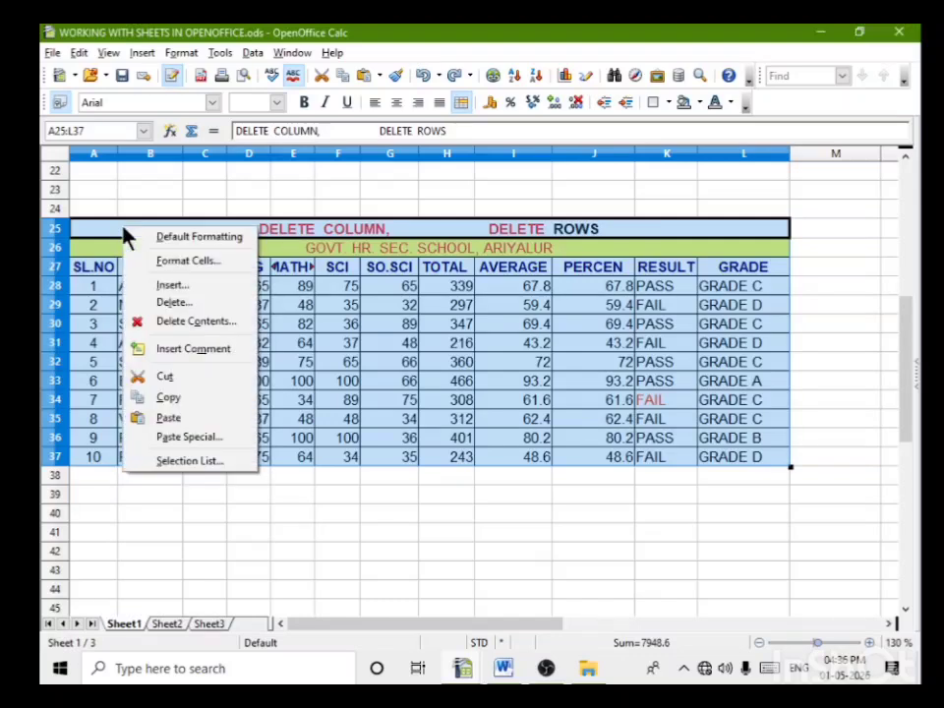
pyautogui.click(183, 399)
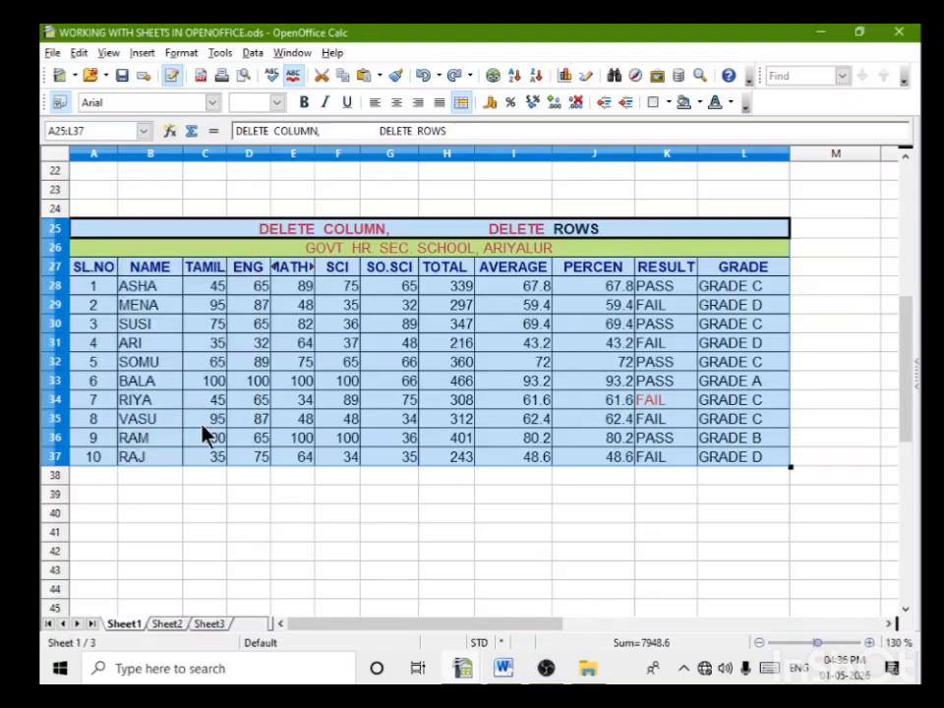
# Step: Create a new blank spreadsheet and paste the copied mark sheet table at cell A1
pyautogui.click(51, 54)
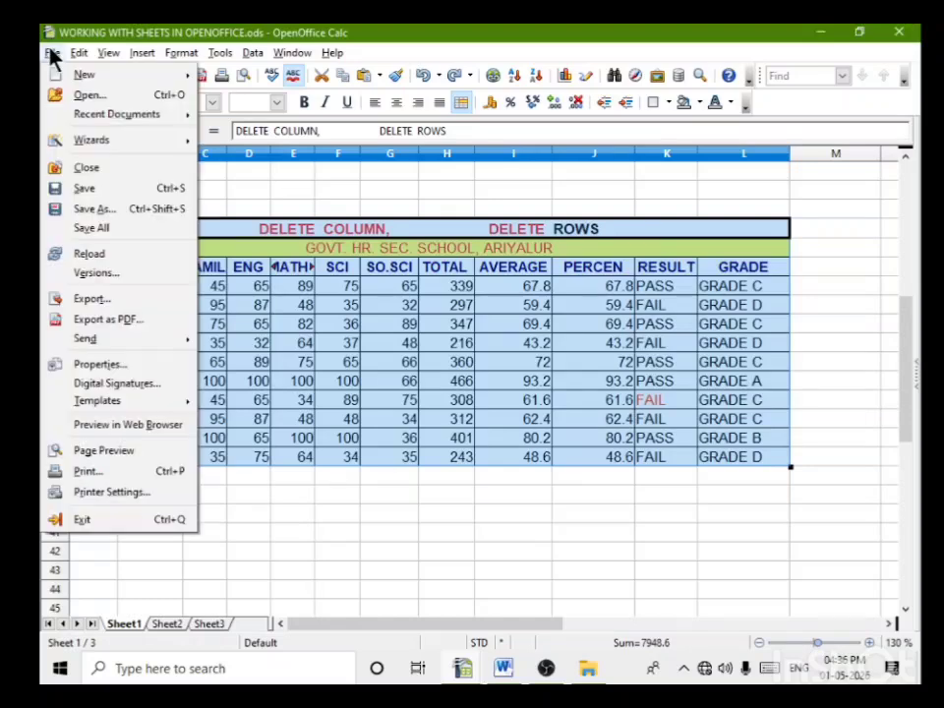
pyautogui.moveTo(89, 77)
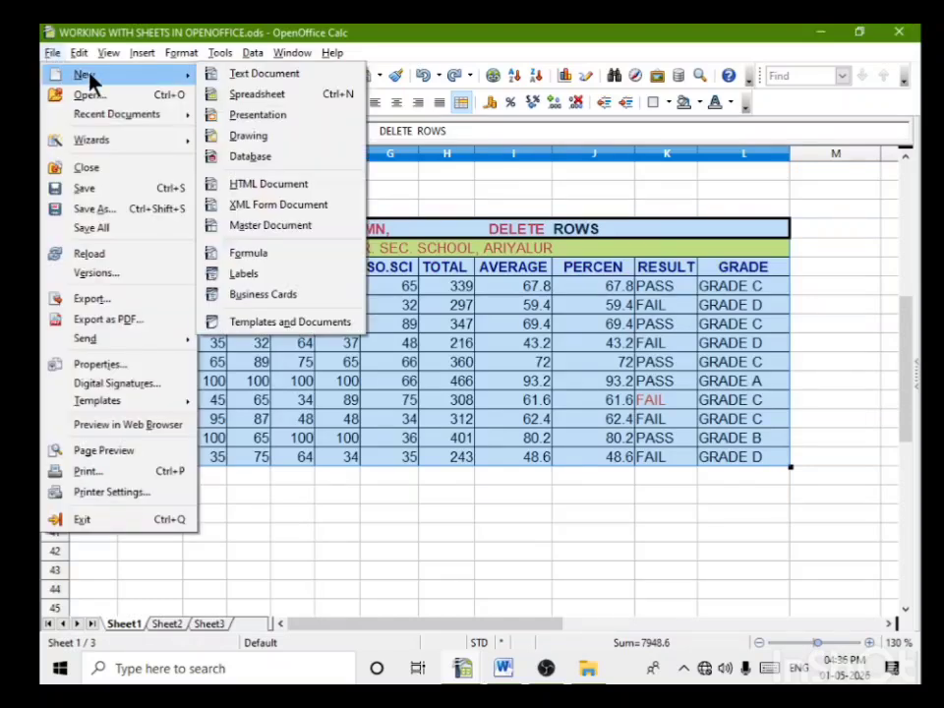
pyautogui.click(270, 95)
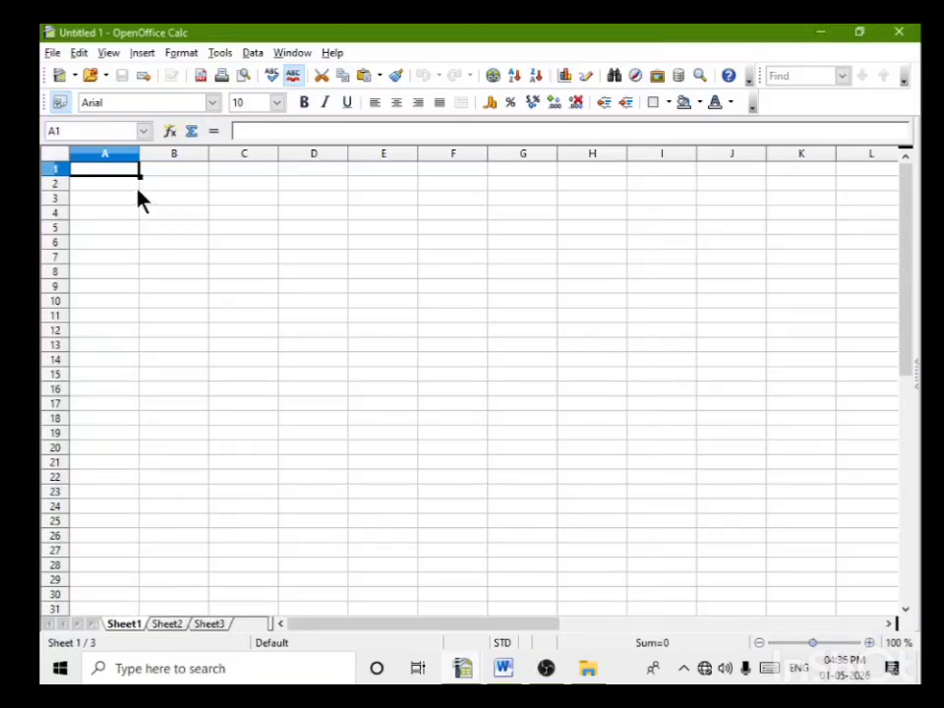
pyautogui.rightClick(126, 177)
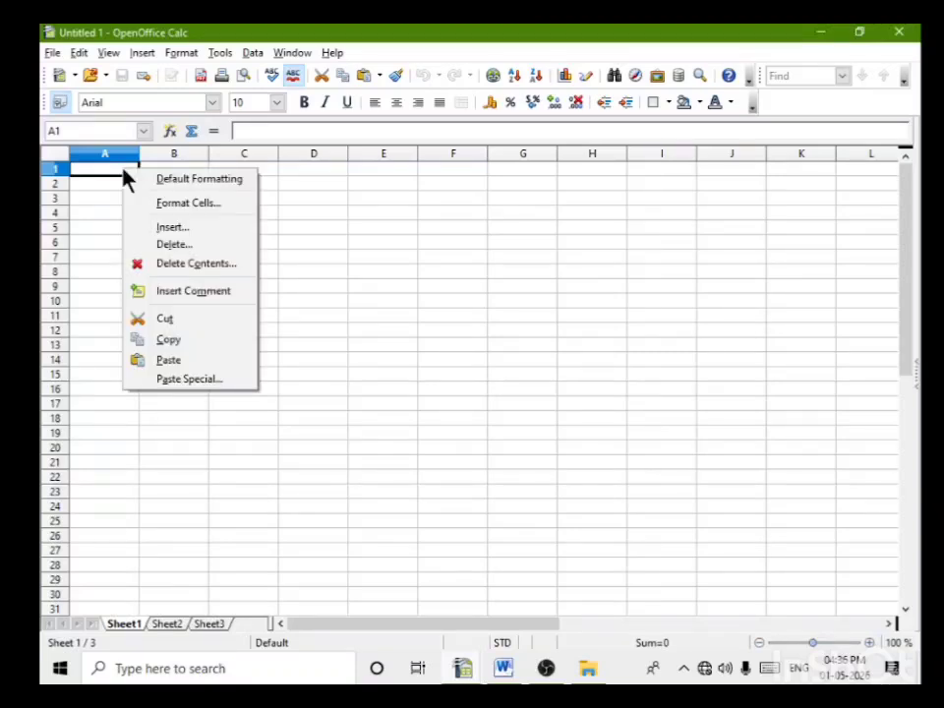
pyautogui.click(180, 369)
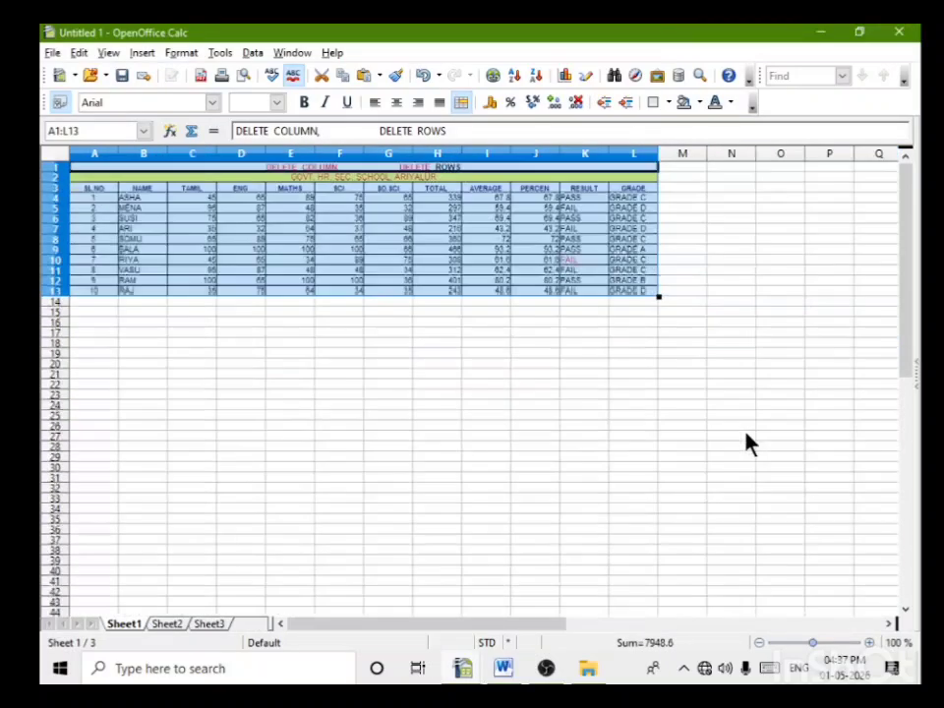
# Step: Narrow the MATHS, ENG, TAMIL, SL.NO and NAME columns so they fit their contents more closely
pyautogui.scroll(4, 742, 447)
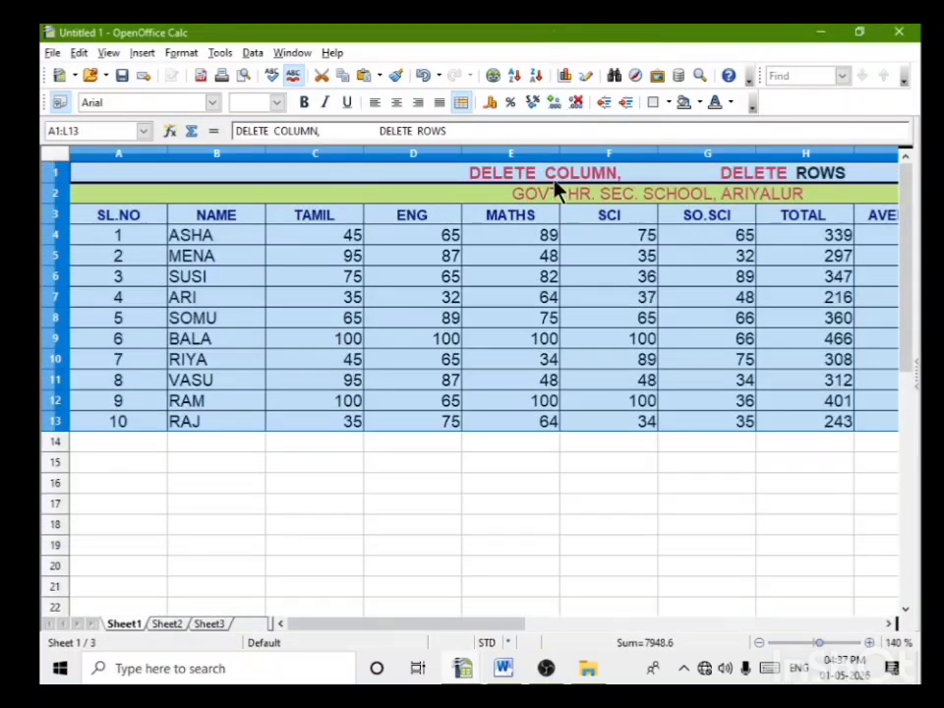
pyautogui.moveTo(560, 157); pyautogui.dragTo(522, 157)
pyautogui.click(546, 526)
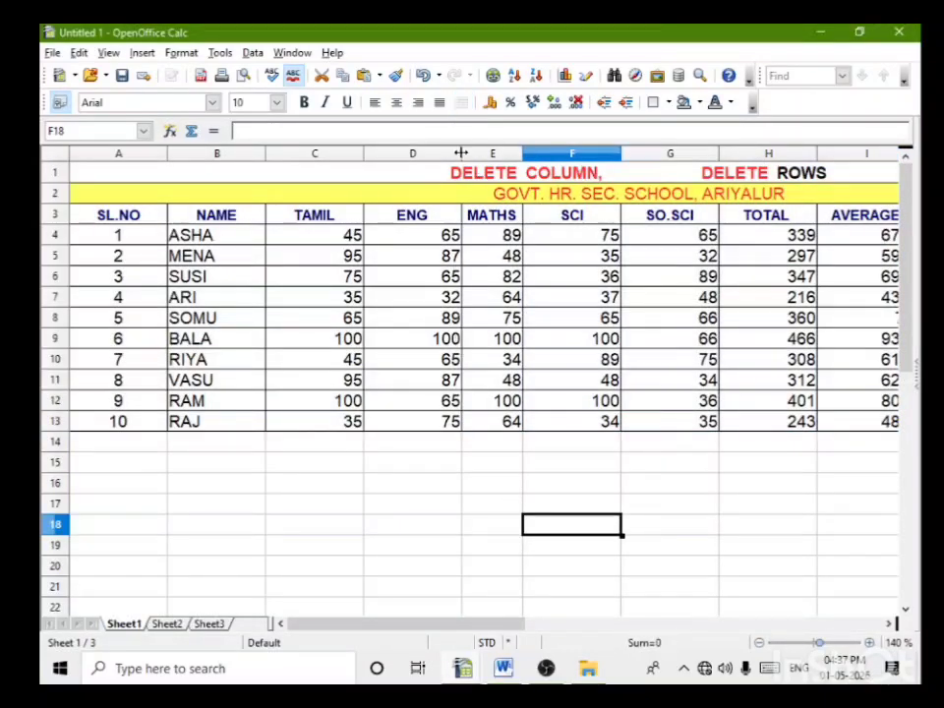
pyautogui.moveTo(462, 148); pyautogui.dragTo(421, 148)
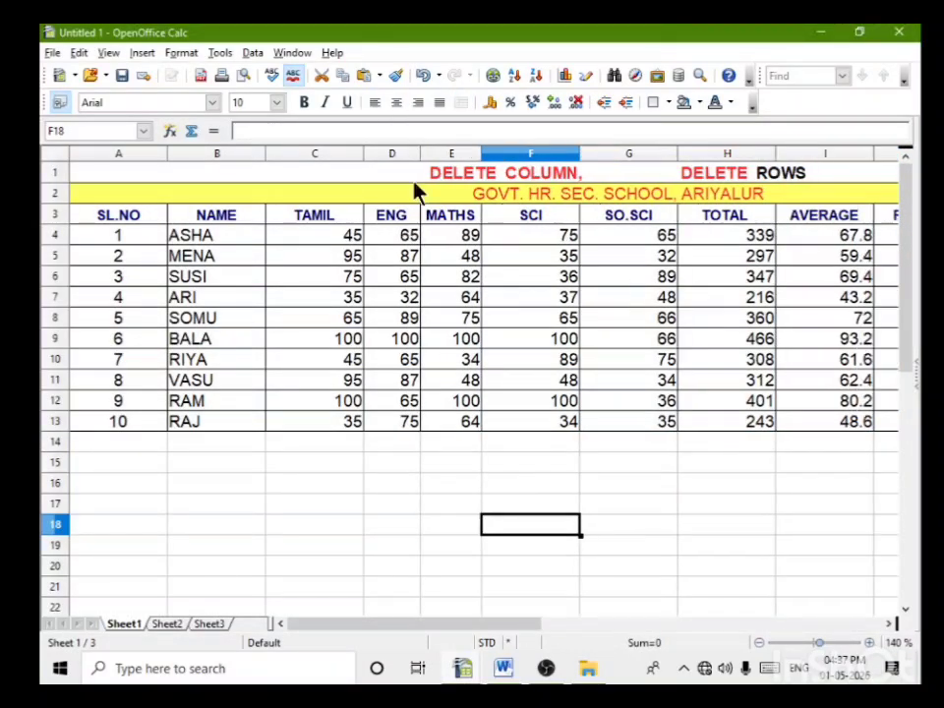
pyautogui.moveTo(363, 154); pyautogui.dragTo(333, 154)
pyautogui.moveTo(168, 153); pyautogui.dragTo(131, 154)
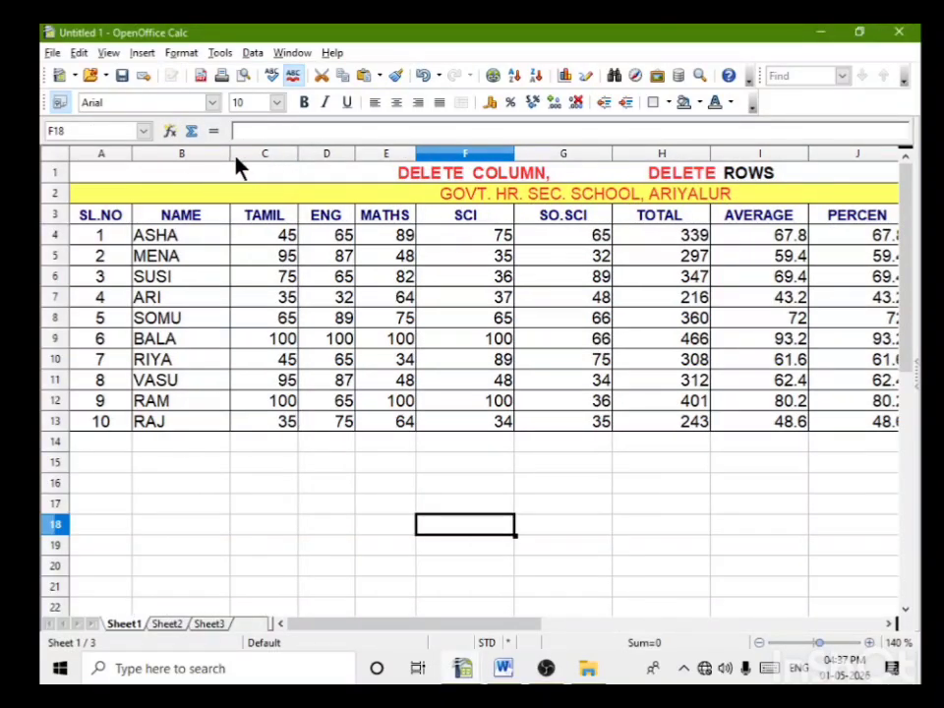
pyautogui.moveTo(232, 153); pyautogui.dragTo(213, 154)
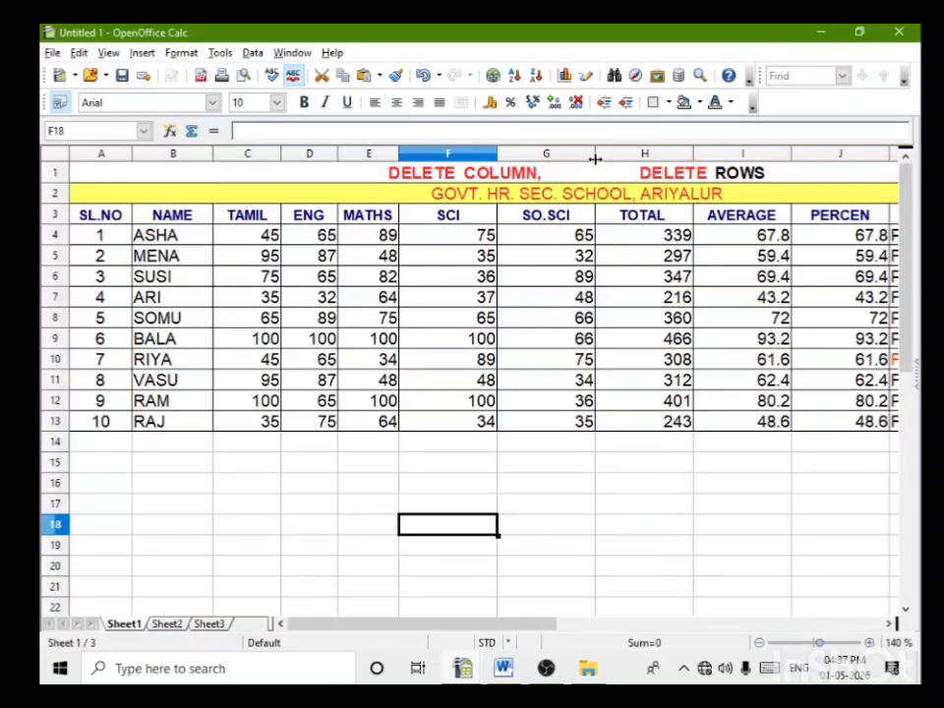
# Step: Narrow the SO.SCI, SCI, PERCEN, AVERAGE and RESULT columns of the mark sheet
pyautogui.moveTo(596, 155); pyautogui.dragTo(561, 155)
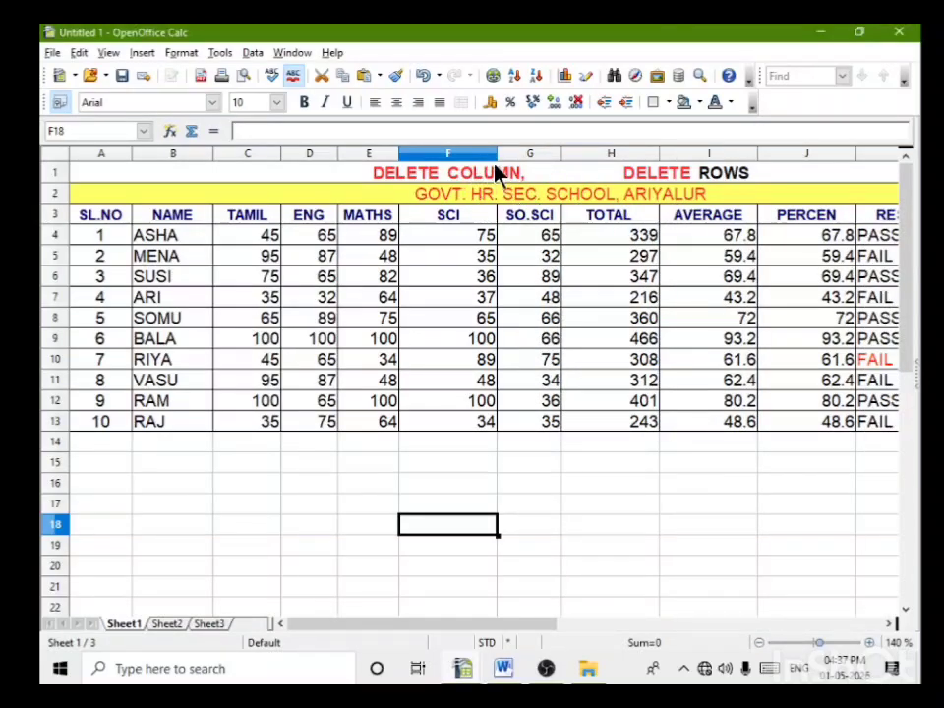
pyautogui.moveTo(497, 148); pyautogui.dragTo(462, 153)
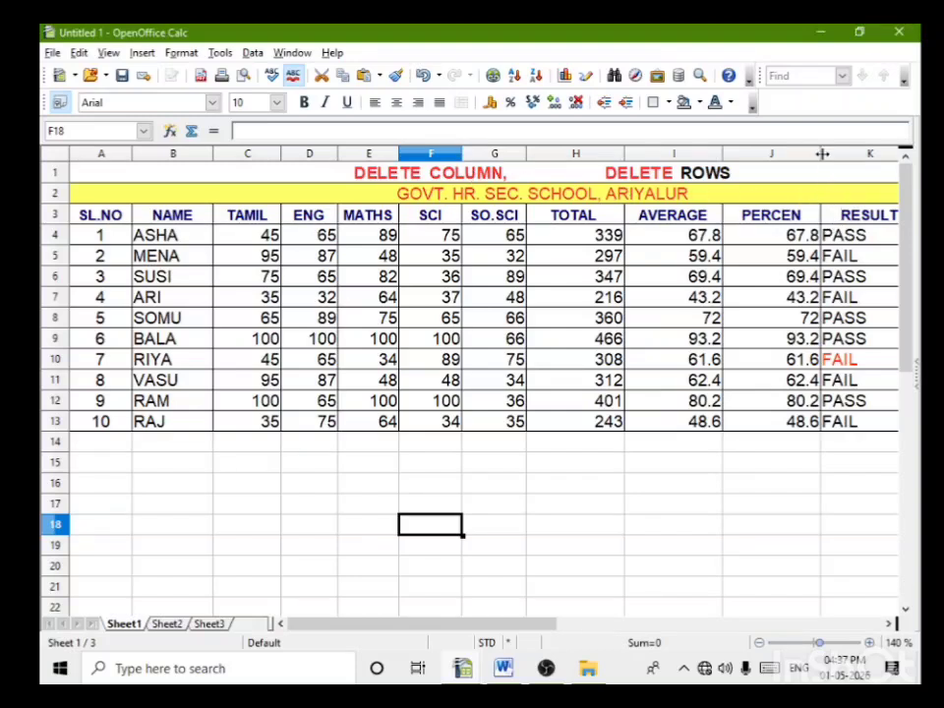
pyautogui.moveTo(818, 156); pyautogui.dragTo(781, 159)
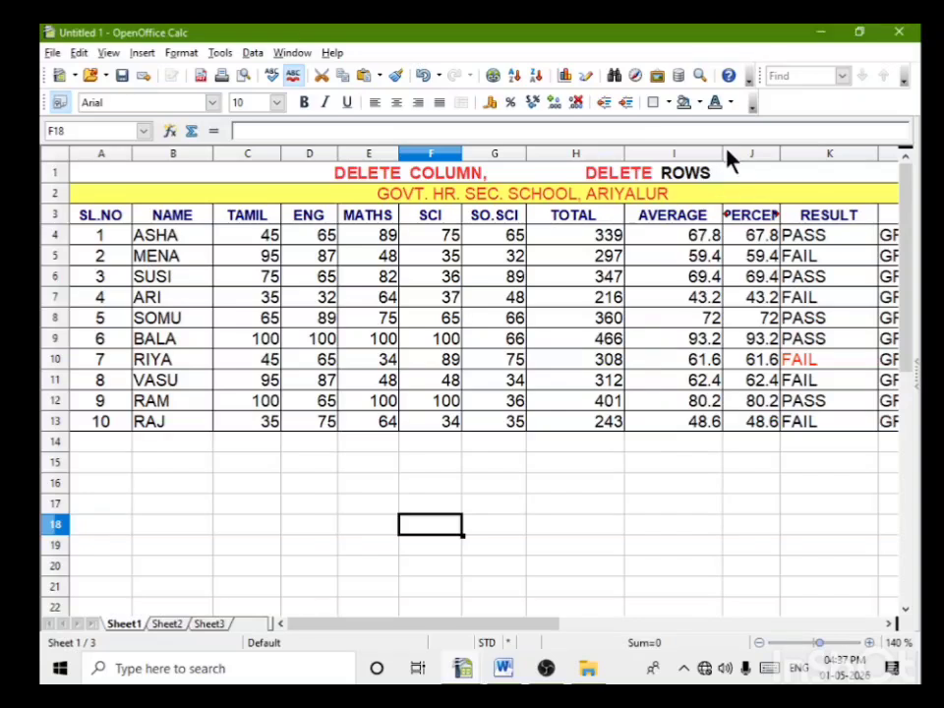
pyautogui.moveTo(722, 154); pyautogui.dragTo(697, 154)
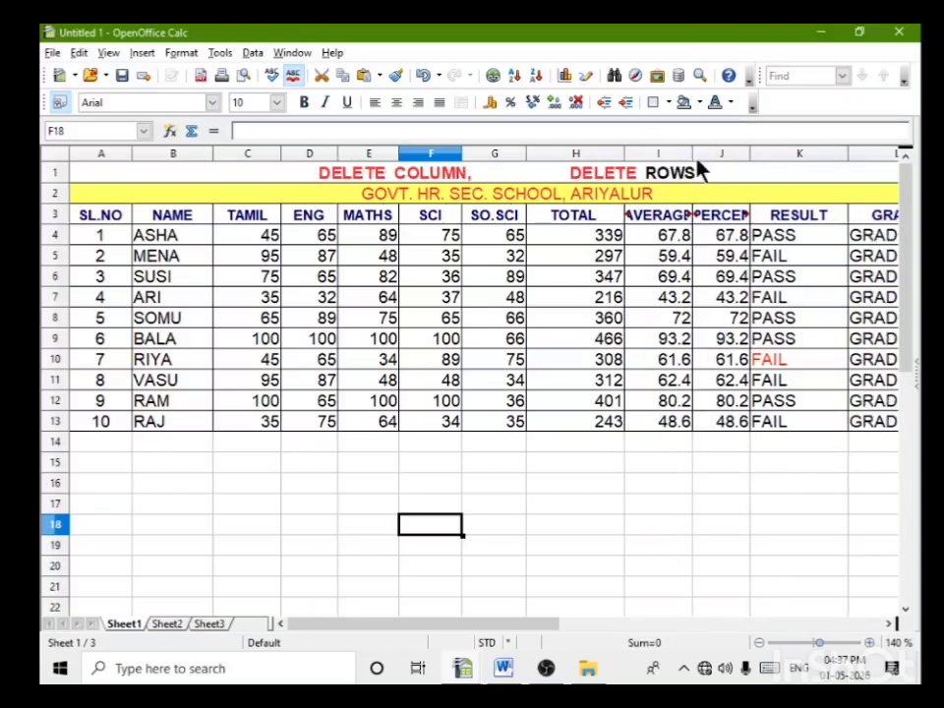
pyautogui.moveTo(850, 153); pyautogui.dragTo(816, 156)
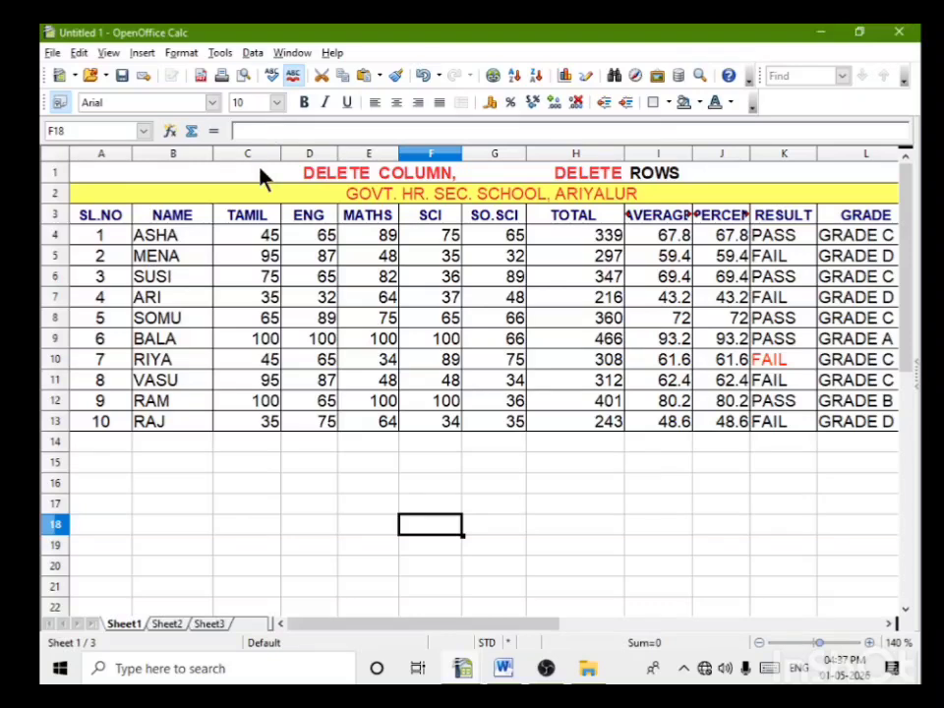
# Step: Narrow the TAMIL and NAME columns slightly further so the whole table through GRADE fits in view
pyautogui.moveTo(280, 153); pyautogui.dragTo(263, 155)
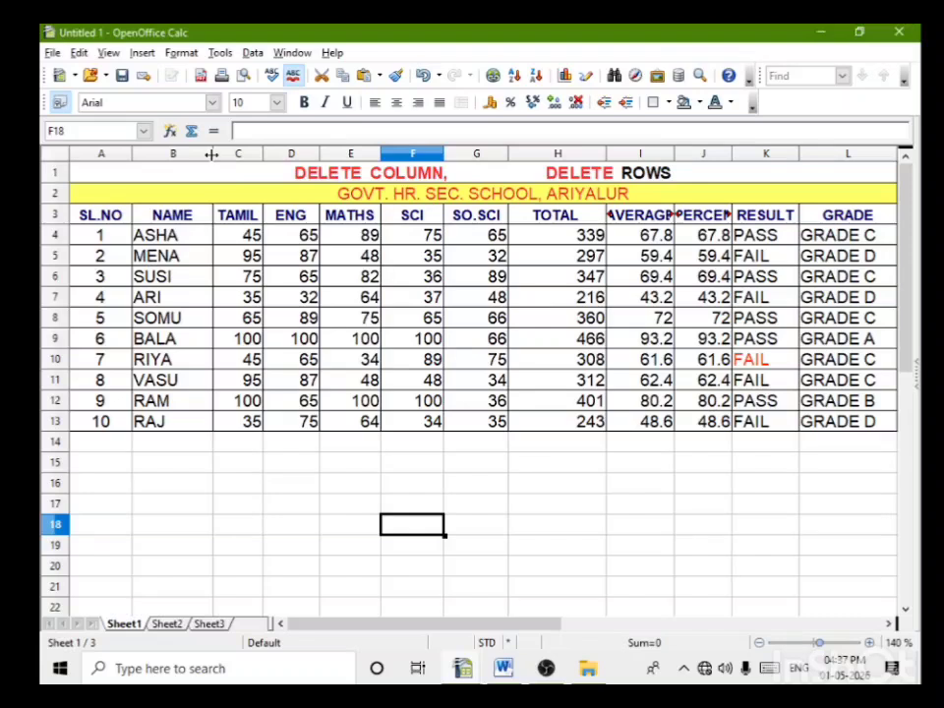
pyautogui.moveTo(210, 154); pyautogui.dragTo(201, 154)
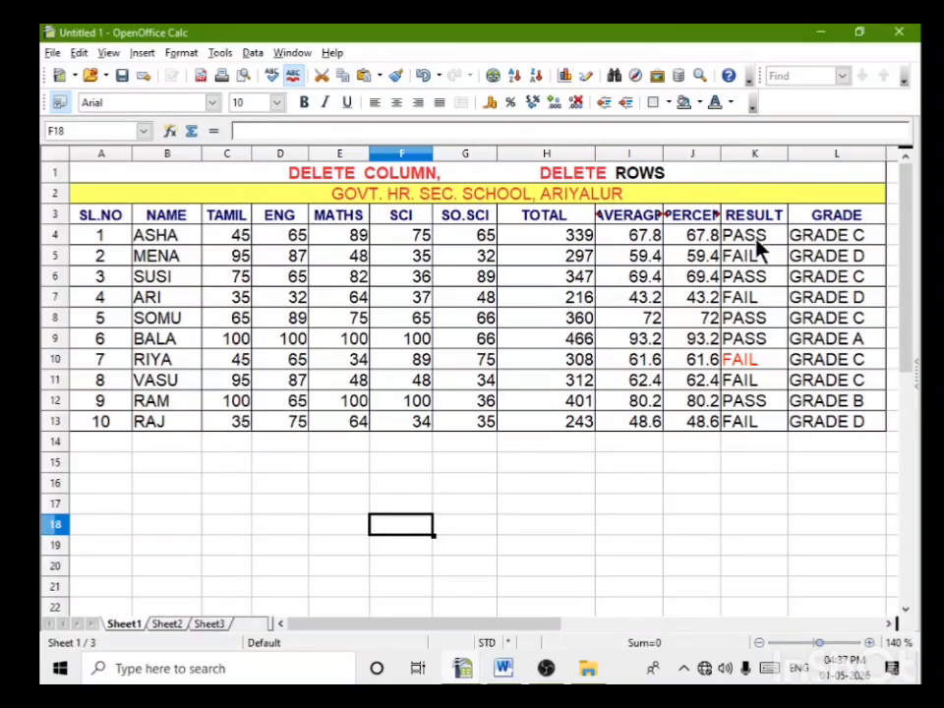
pyautogui.click(640, 511)
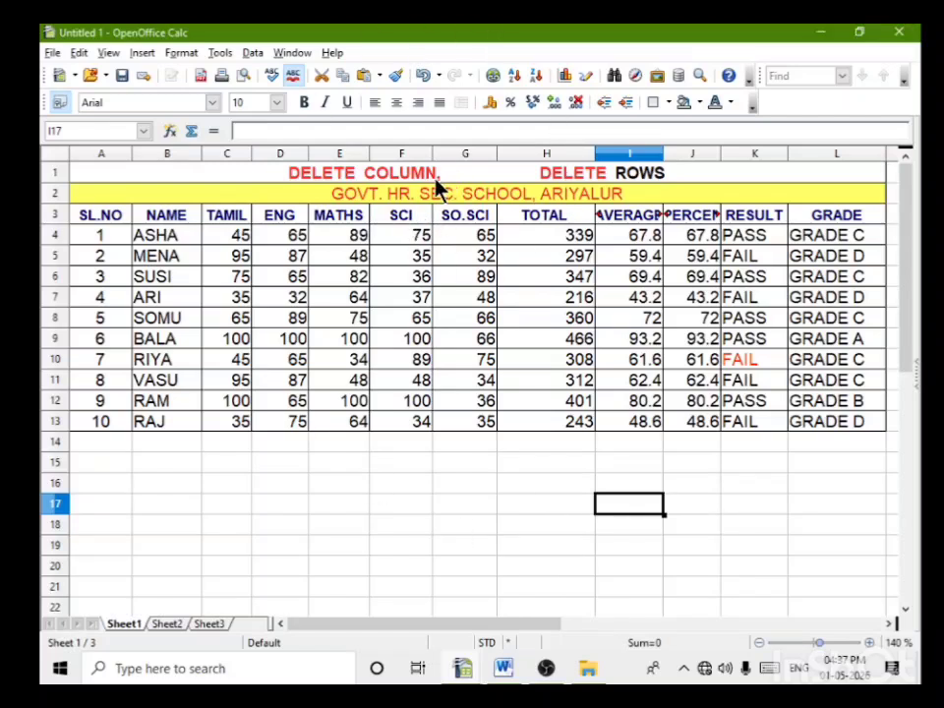
# Step: Replace the word DELETE before COLUMN in the row 1 title with CHANGE
pyautogui.doubleClick(356, 174)
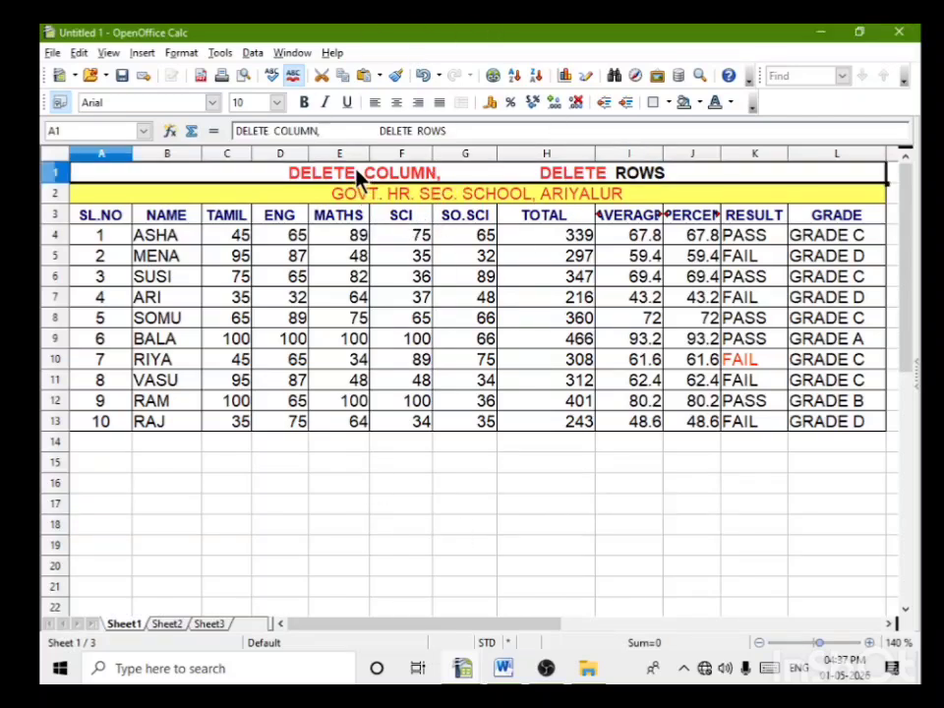
pyautogui.moveTo(356, 174); pyautogui.dragTo(289, 173)
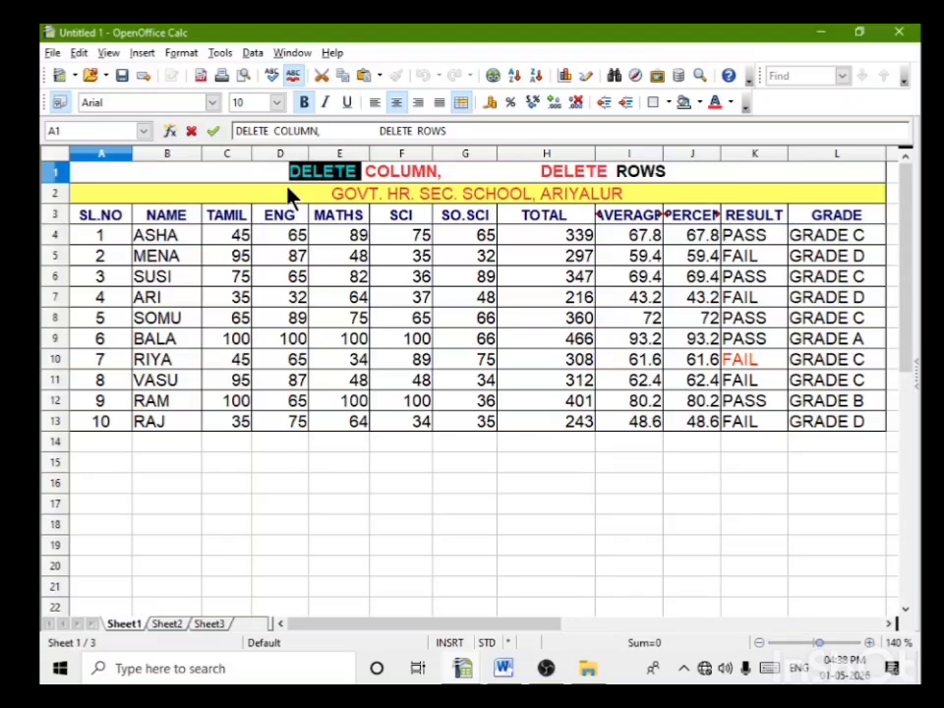
pyautogui.write('CHAN')
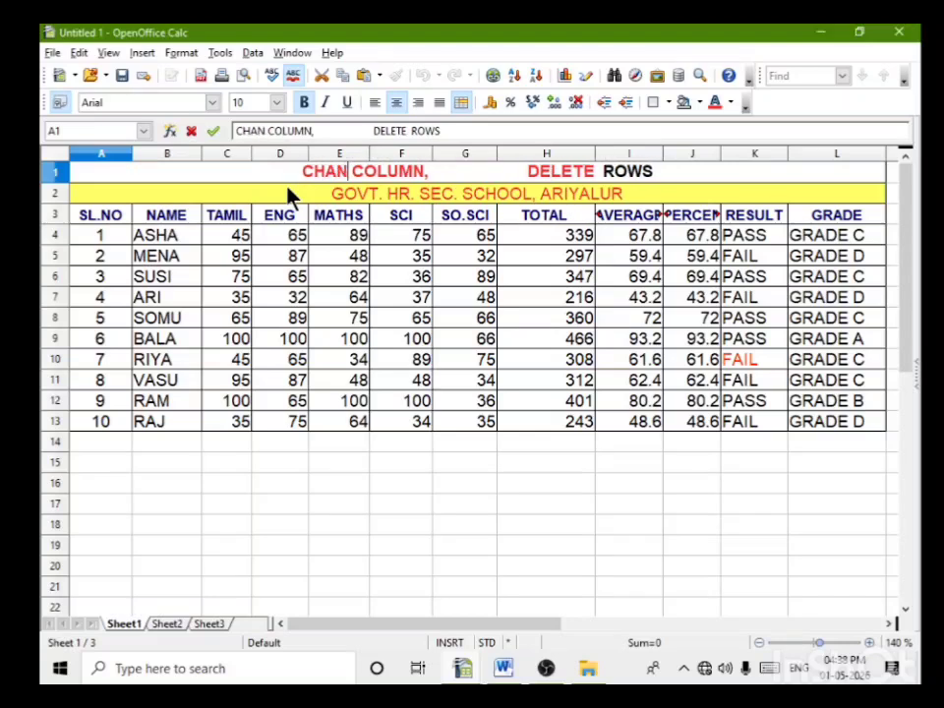
pyautogui.write('GE')
# Step: Add the word WIDTH after COLUMN in the title, before the comma
pyautogui.click(437, 171)
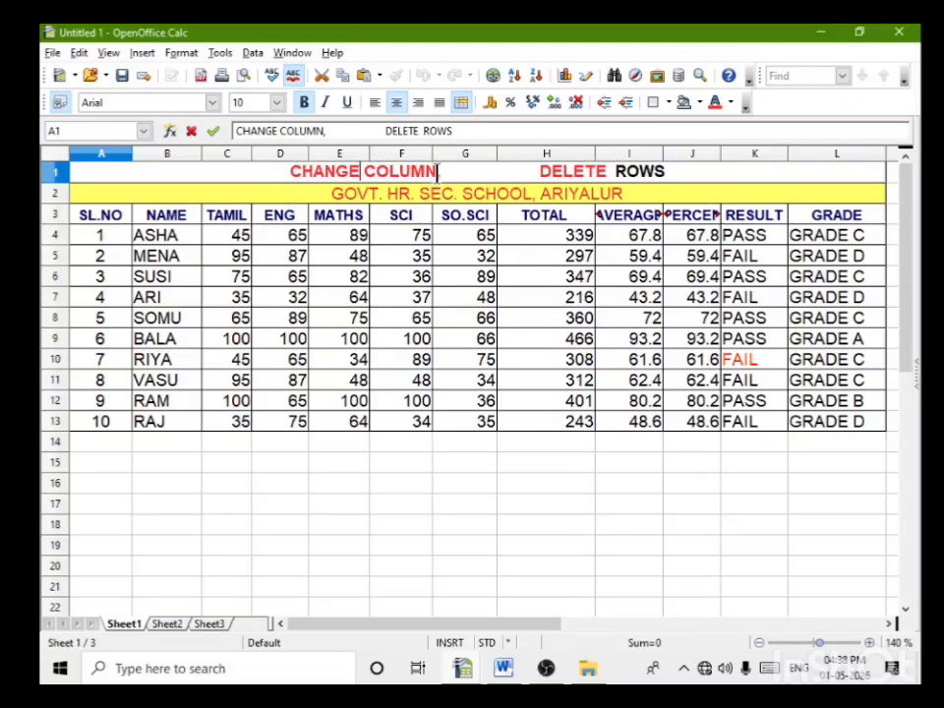
pyautogui.write('WI')
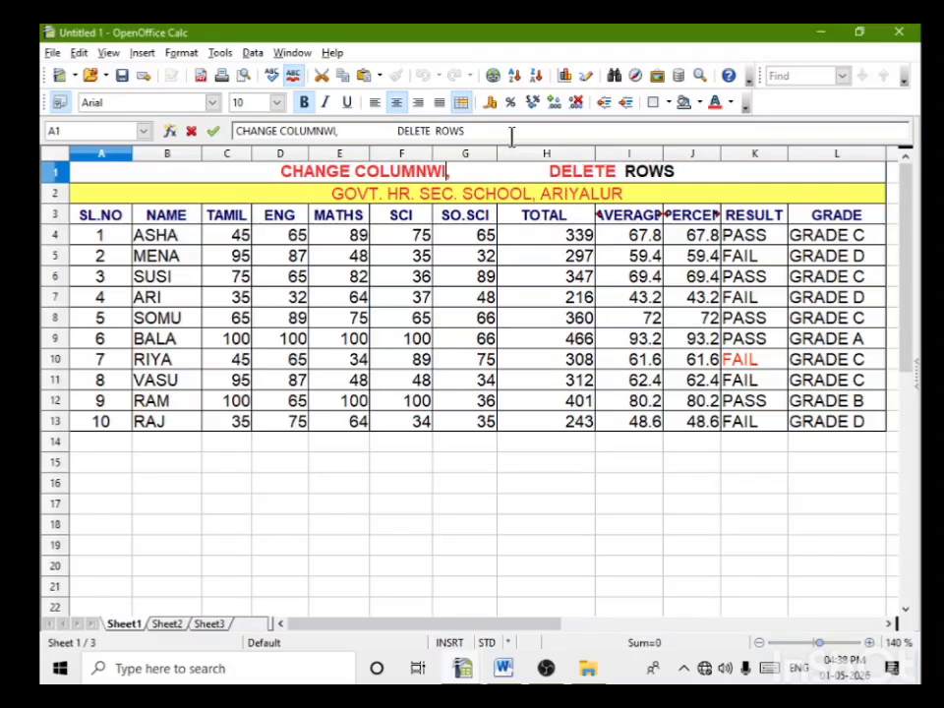
pyautogui.press('BackSpace')
pyautogui.press('BackSpace')
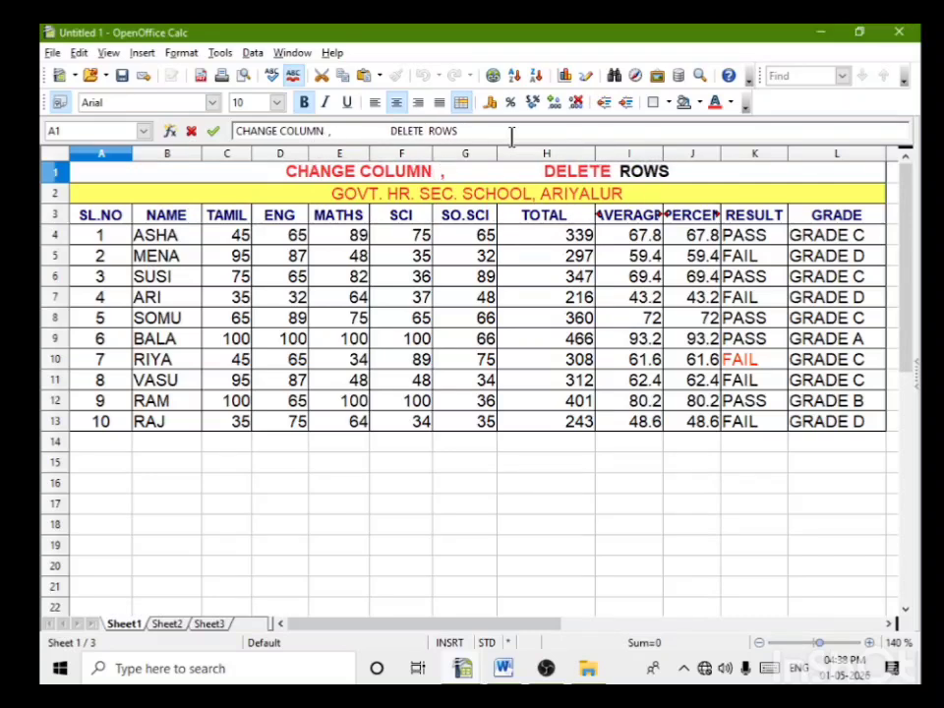
pyautogui.write('WIDT5H')
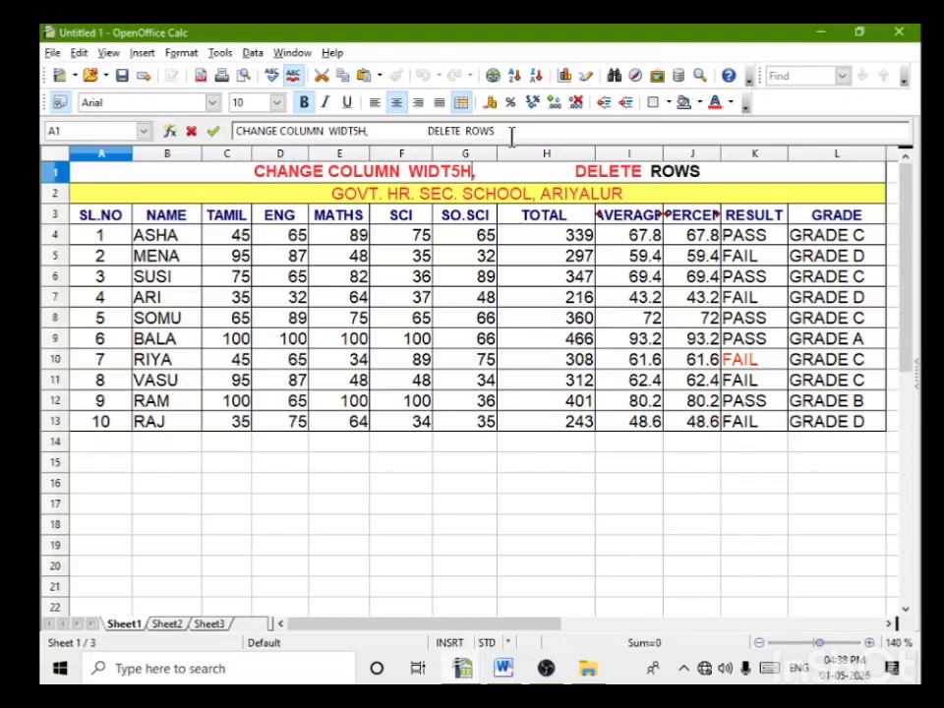
pyautogui.press('BackSpace')
pyautogui.press('BackSpace')
pyautogui.write('H')
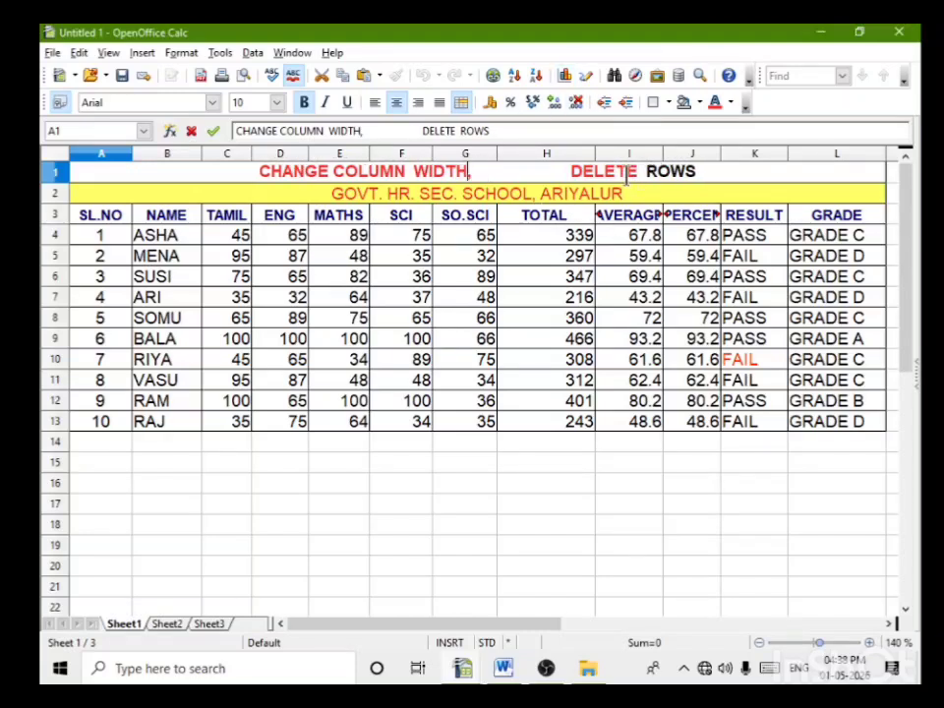
# Step: Replace DELETE before ROWS in the row 1 title with CHANGE and add HEIGHT after ROWS
pyautogui.moveTo(570, 171); pyautogui.dragTo(637, 175)
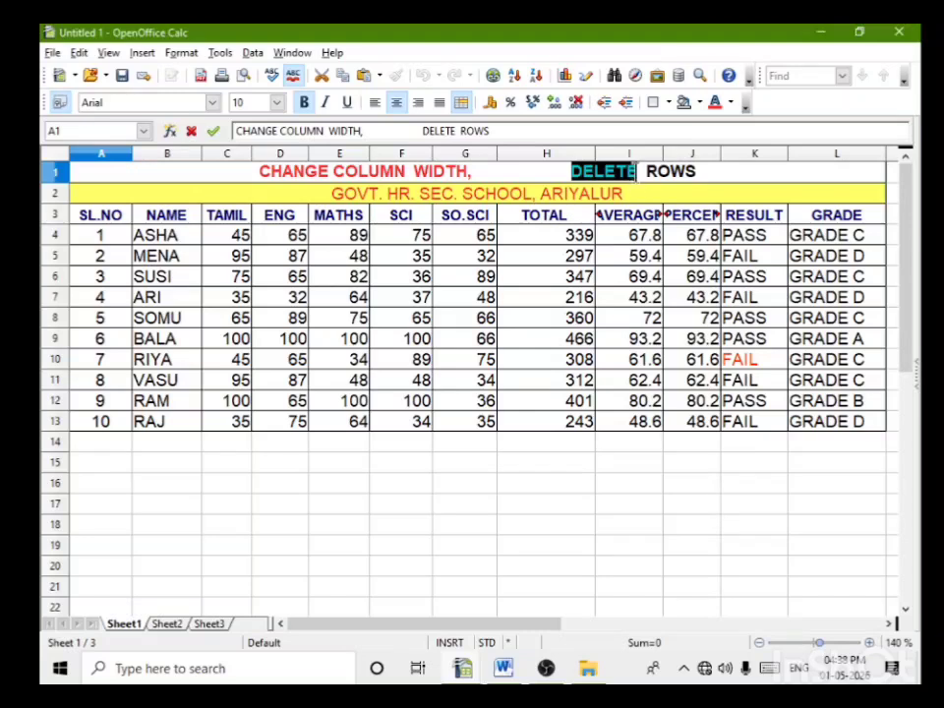
pyautogui.write('CHAN')
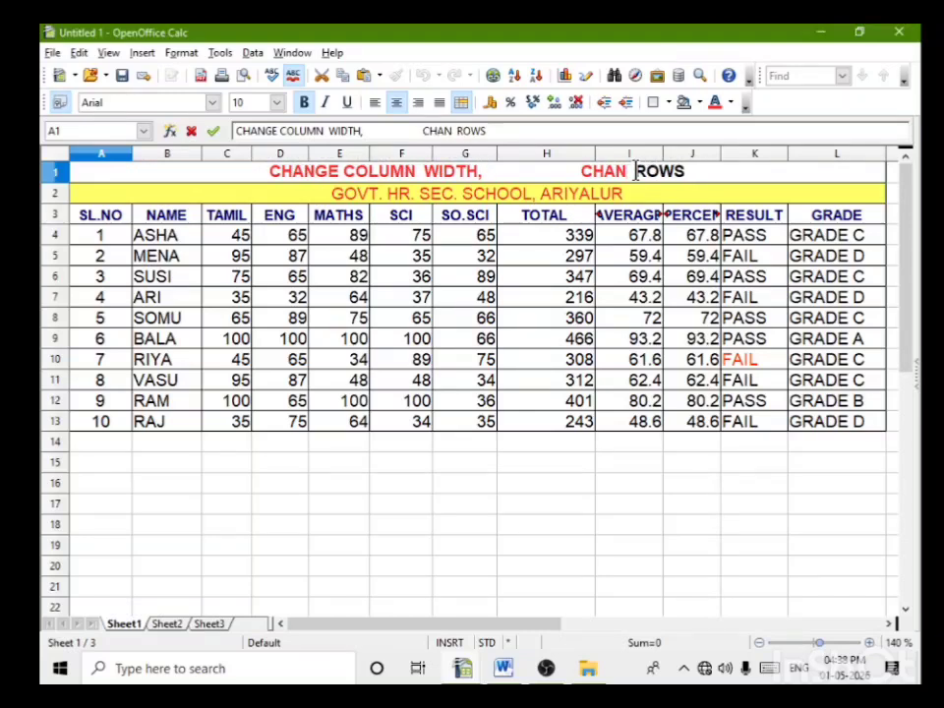
pyautogui.write('GE')
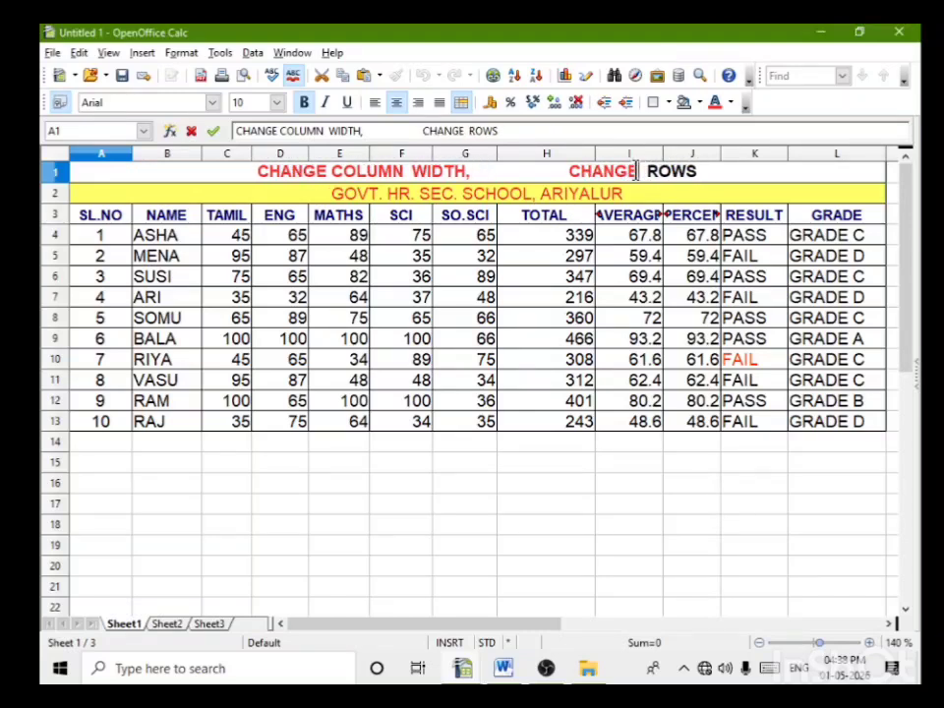
pyautogui.click(701, 171)
pyautogui.write('HEIGHT')
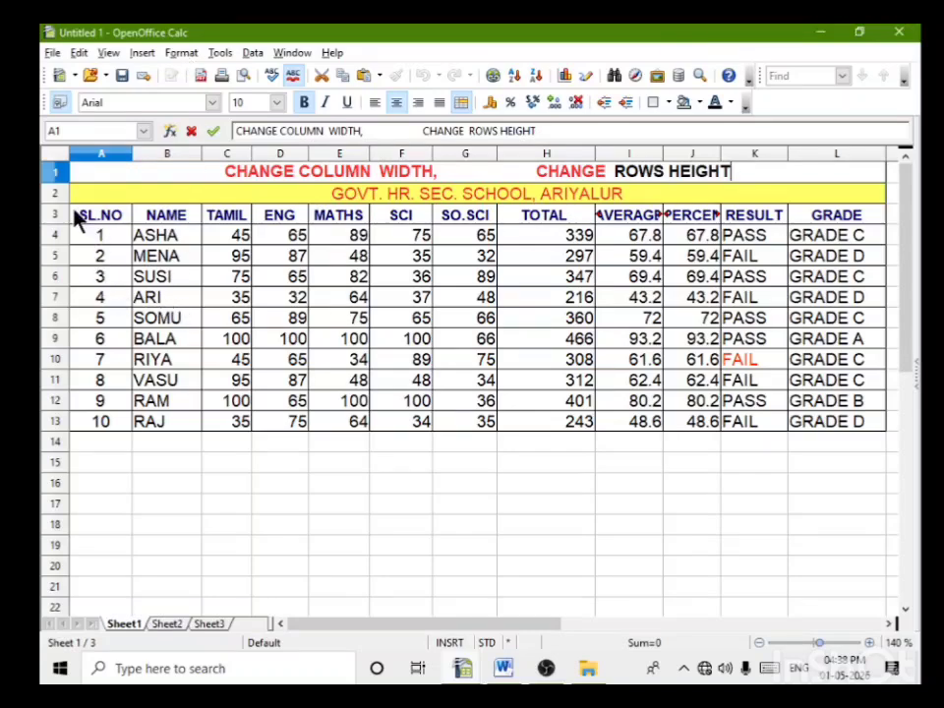
# Step: Select the mark table A3:L13 and set its column width to 2.67 cm
pyautogui.moveTo(75, 216); pyautogui.dragTo(857, 429)
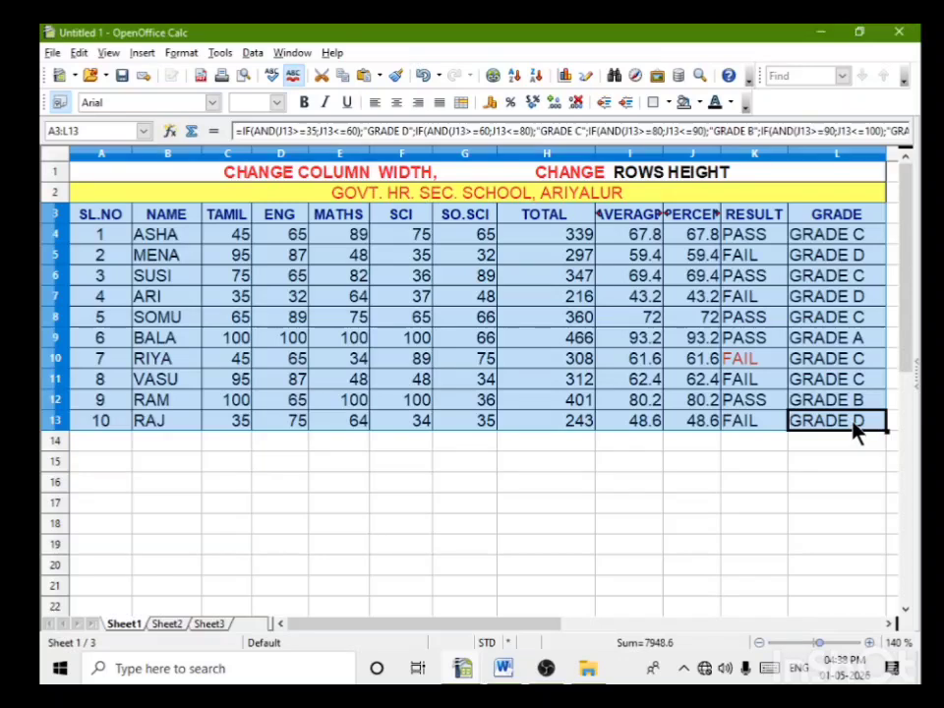
pyautogui.click(181, 53)
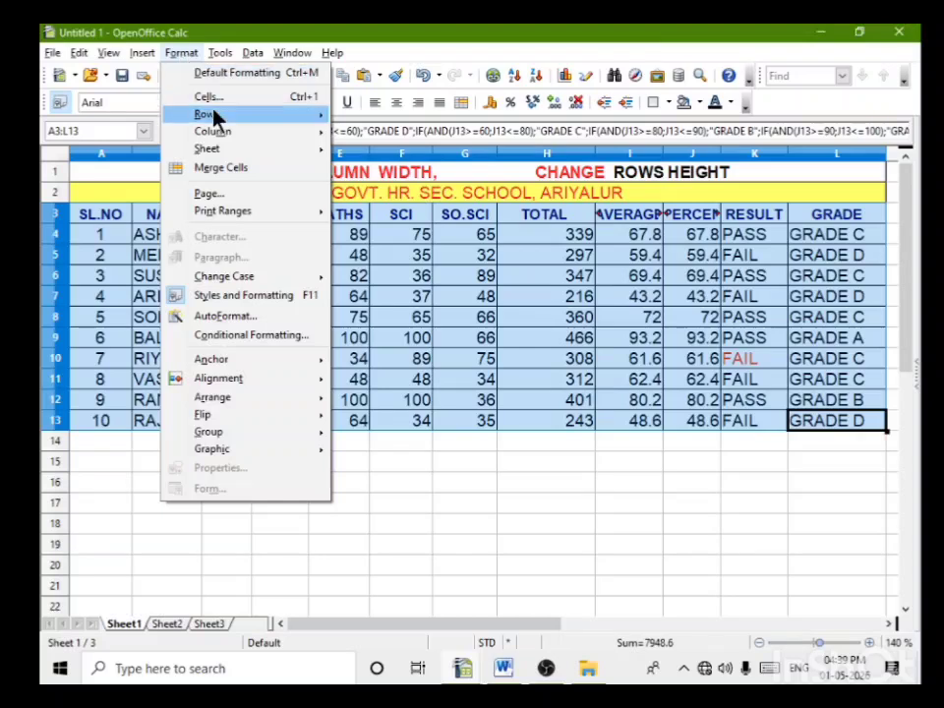
pyautogui.moveTo(222, 133)
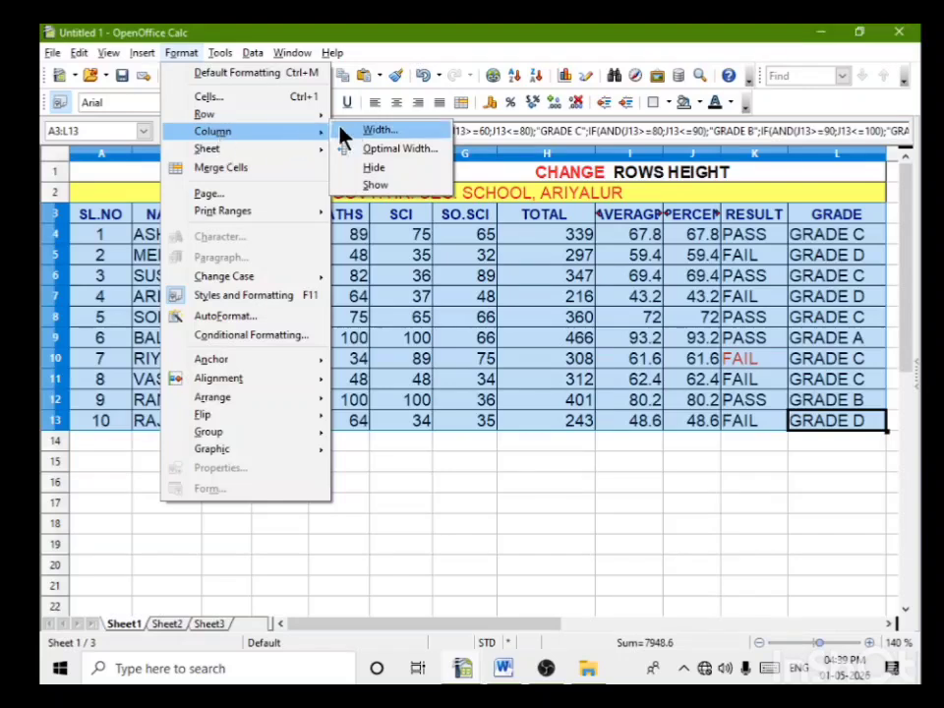
pyautogui.click(369, 133)
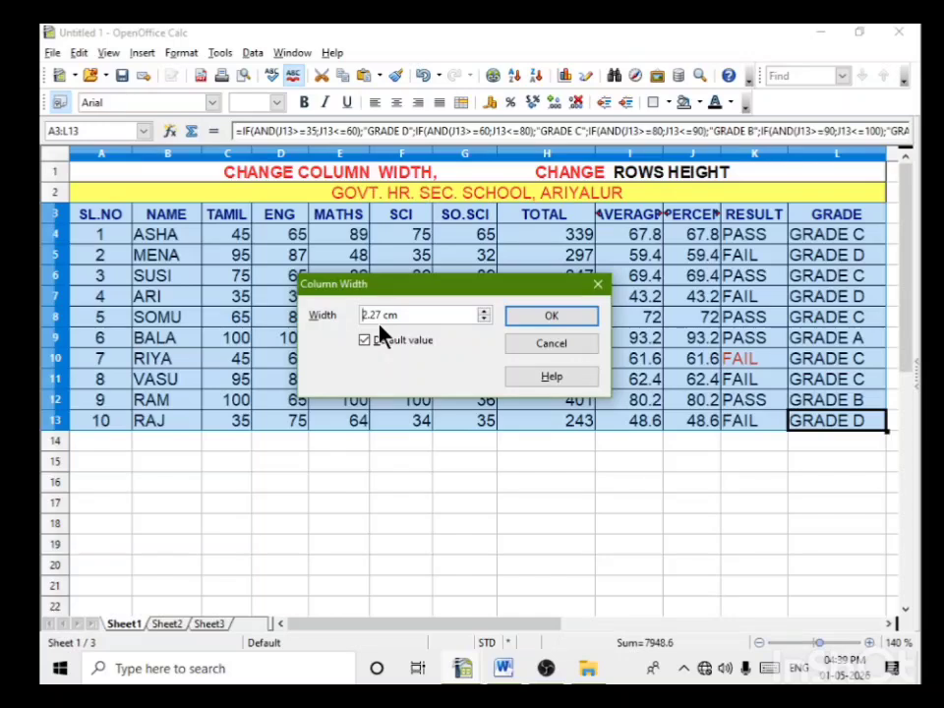
pyautogui.click(484, 313)
pyautogui.click(484, 313)
pyautogui.click(483, 318)
pyautogui.click(484, 319)
pyautogui.click(483, 318)
pyautogui.click(484, 319)
pyautogui.click(484, 312)
pyautogui.click(483, 312)
pyautogui.click(483, 311)
pyautogui.click(484, 311)
pyautogui.click(483, 311)
pyautogui.click(484, 312)
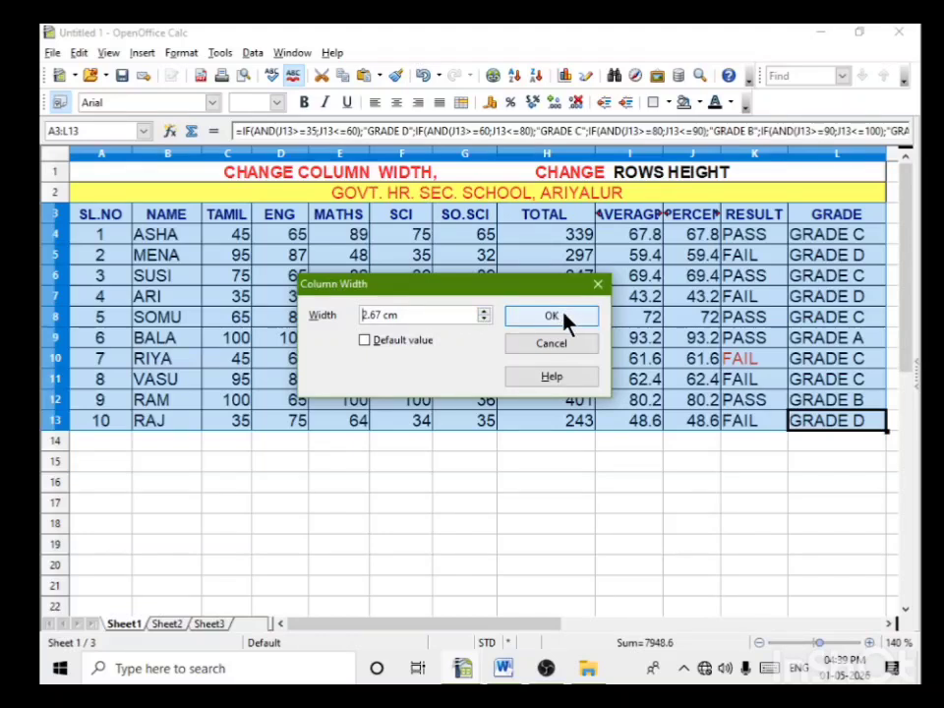
pyautogui.click(553, 316)
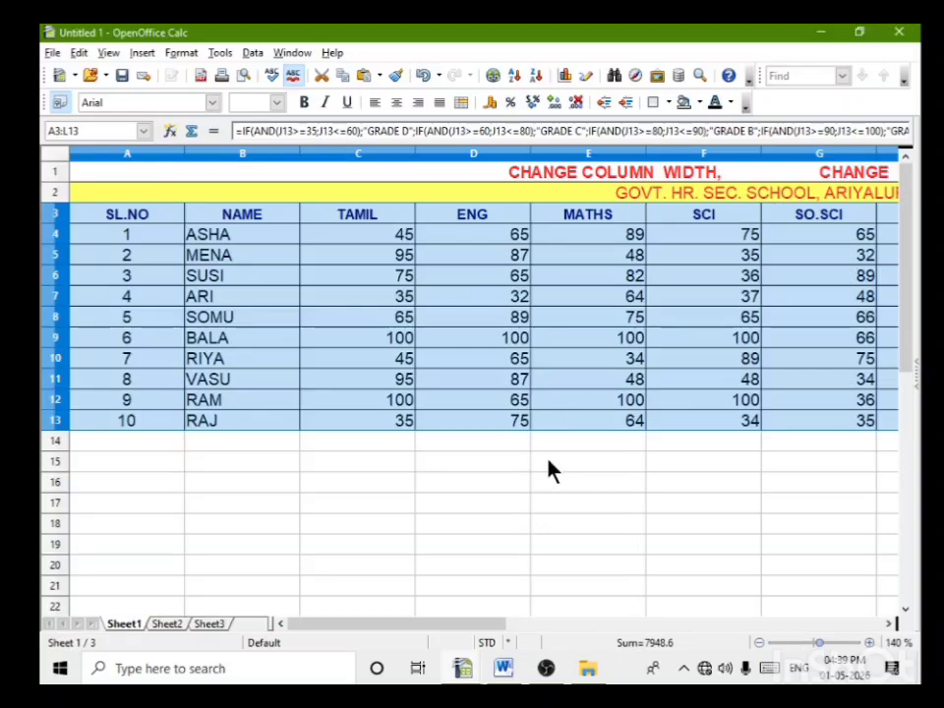
# Step: Set the column width of the selected mark table to 2.37 cm
pyautogui.scroll(-4, 546, 472)
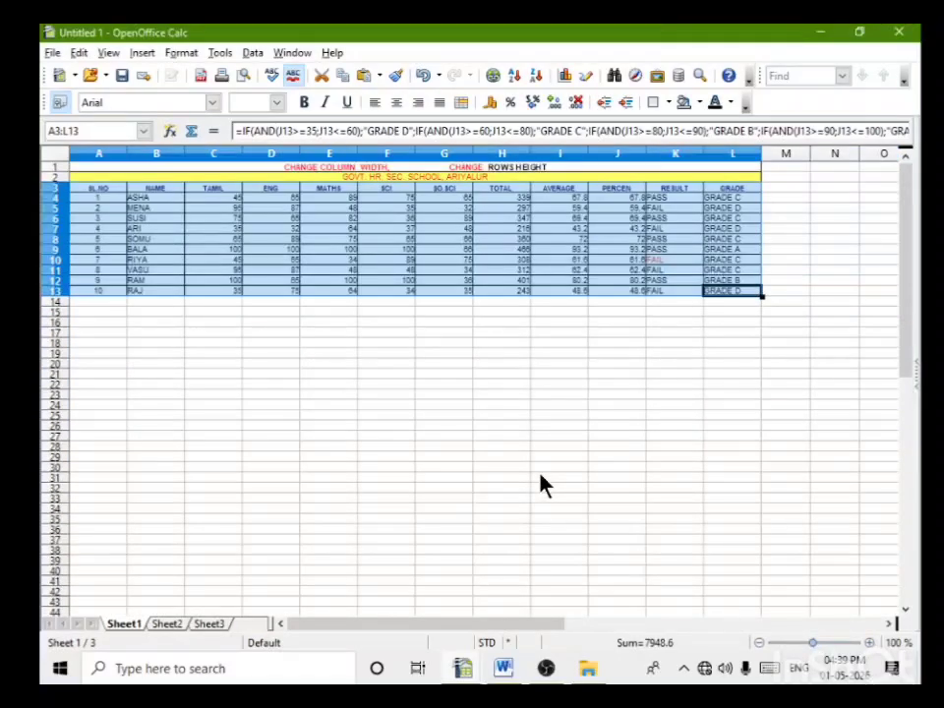
pyautogui.scroll(-3, 545, 482)
pyautogui.click(182, 53)
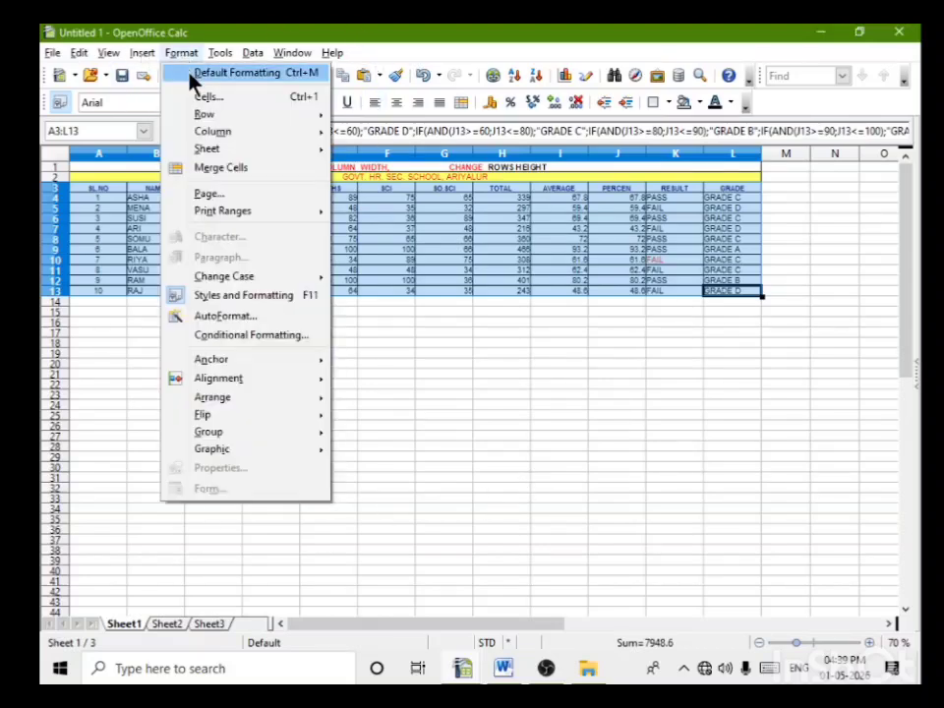
pyautogui.moveTo(213, 136)
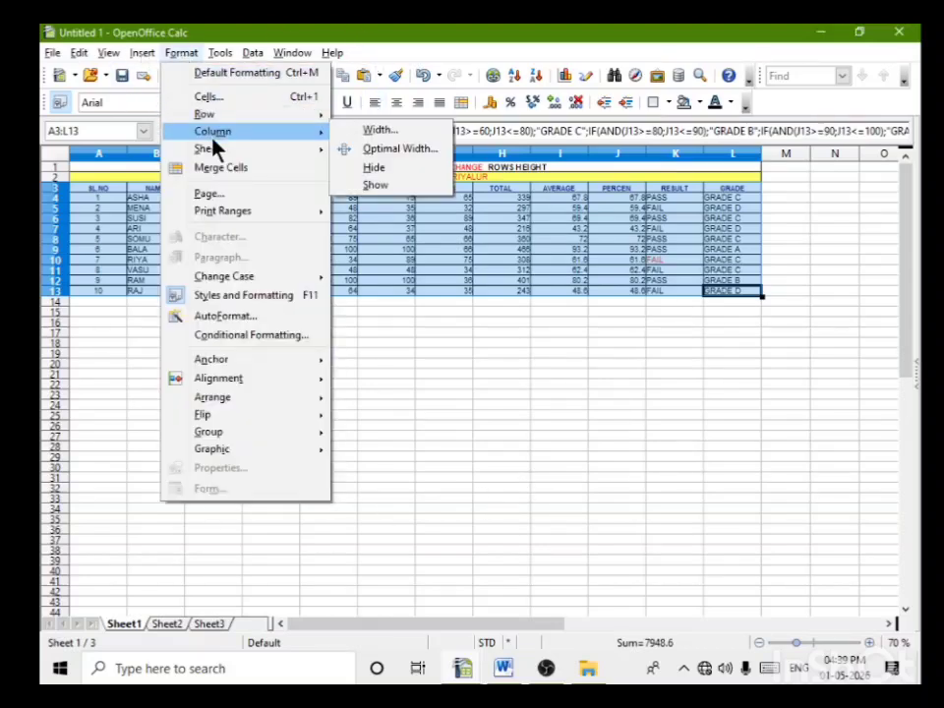
pyautogui.click(380, 130)
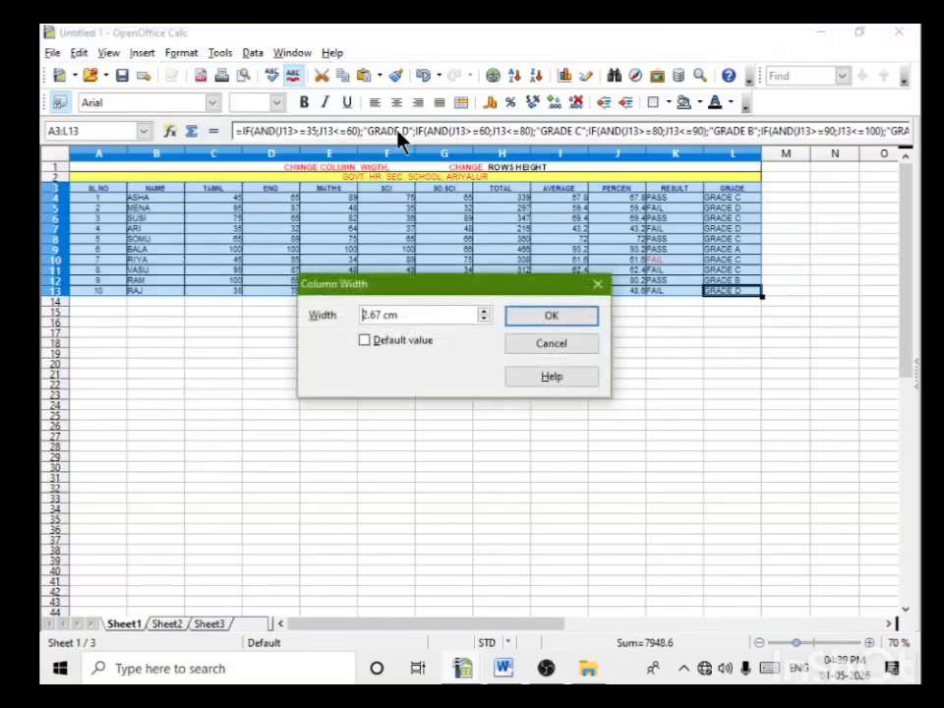
pyautogui.moveTo(370, 315); pyautogui.dragTo(381, 315)
pyautogui.write('37')
pyautogui.click(551, 315)
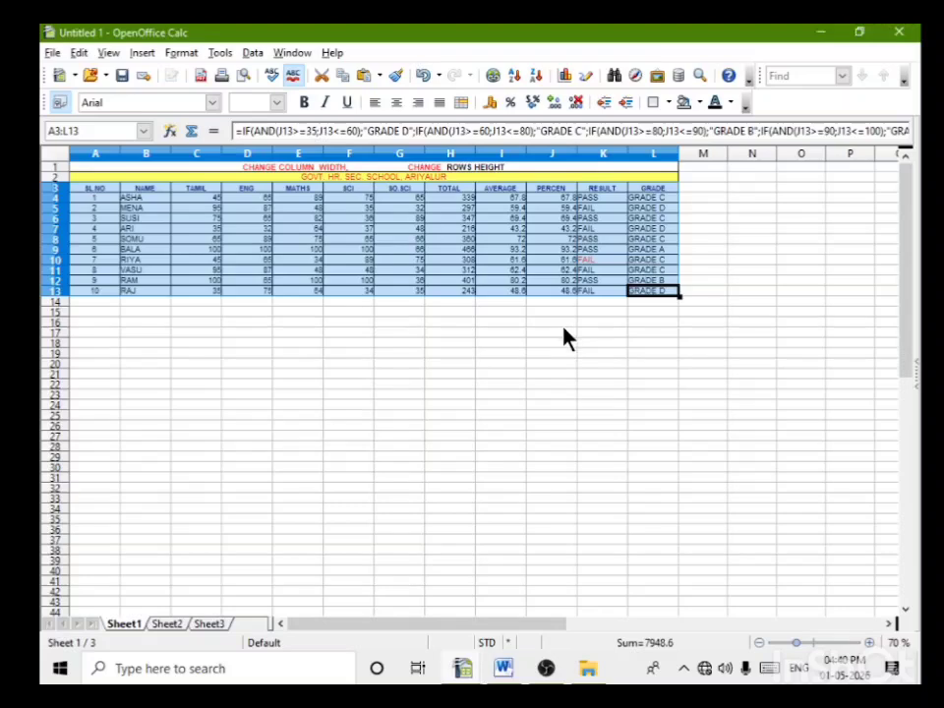
# Step: Reduce the column width of the selected mark table once more by entering a smaller decimal part
pyautogui.click(179, 54)
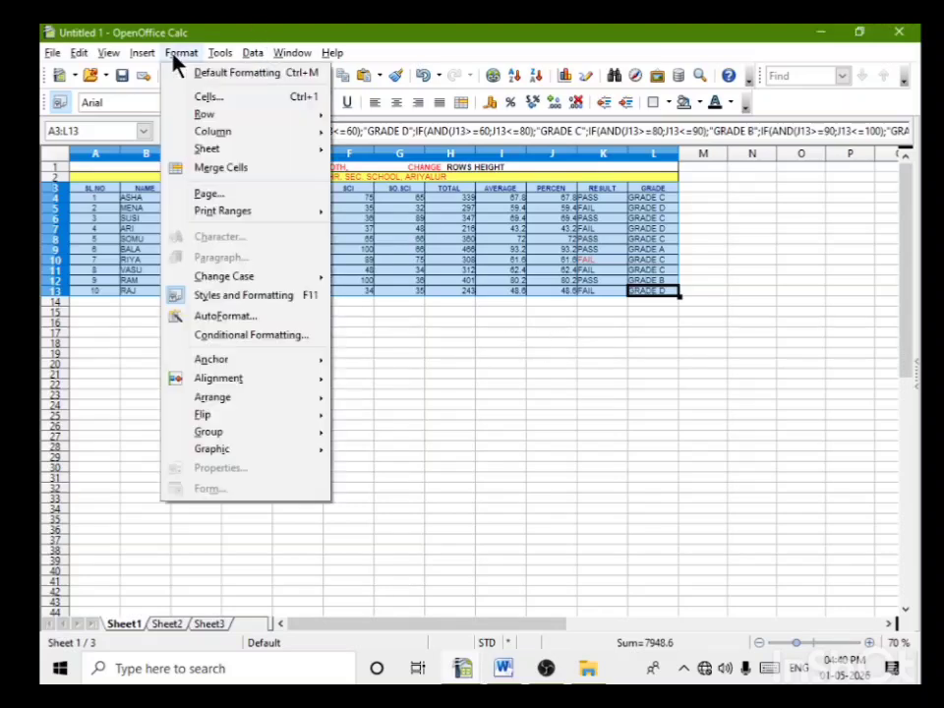
pyautogui.moveTo(225, 134)
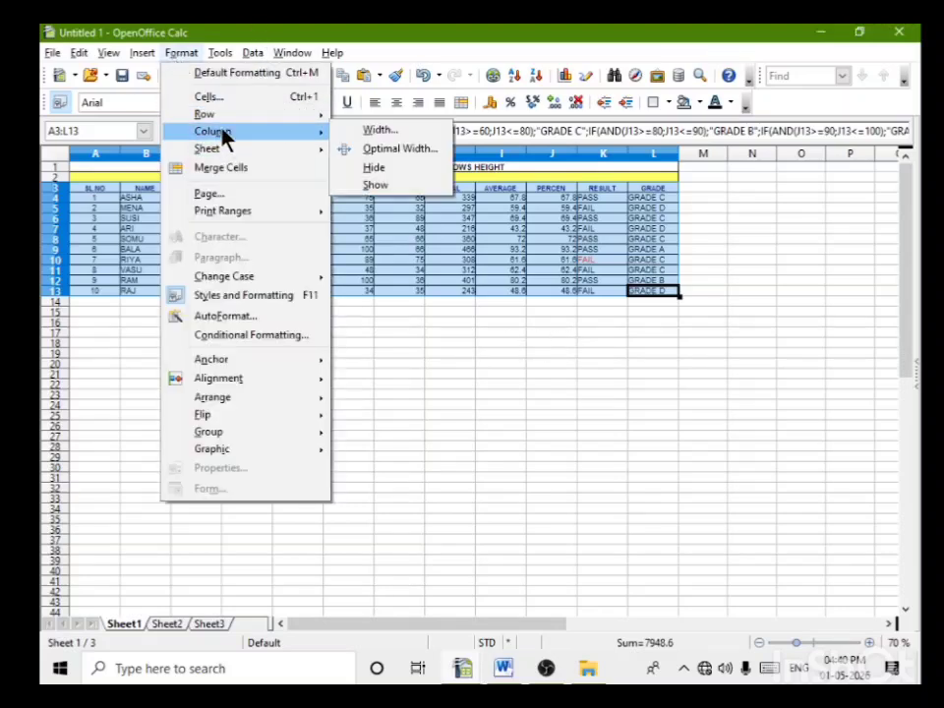
pyautogui.click(427, 129)
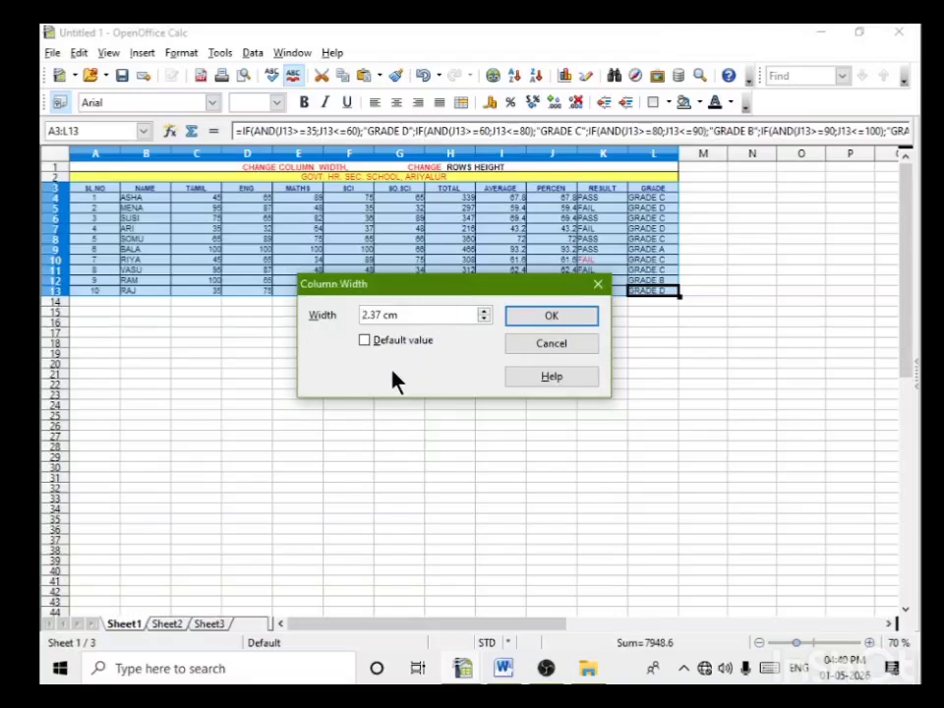
pyautogui.moveTo(370, 315); pyautogui.dragTo(382, 315)
pyautogui.click(542, 315)
# Step: Set the row height of the selected table rows 3 to 13 to 0.65 cm
pyautogui.scroll(5, 582, 424)
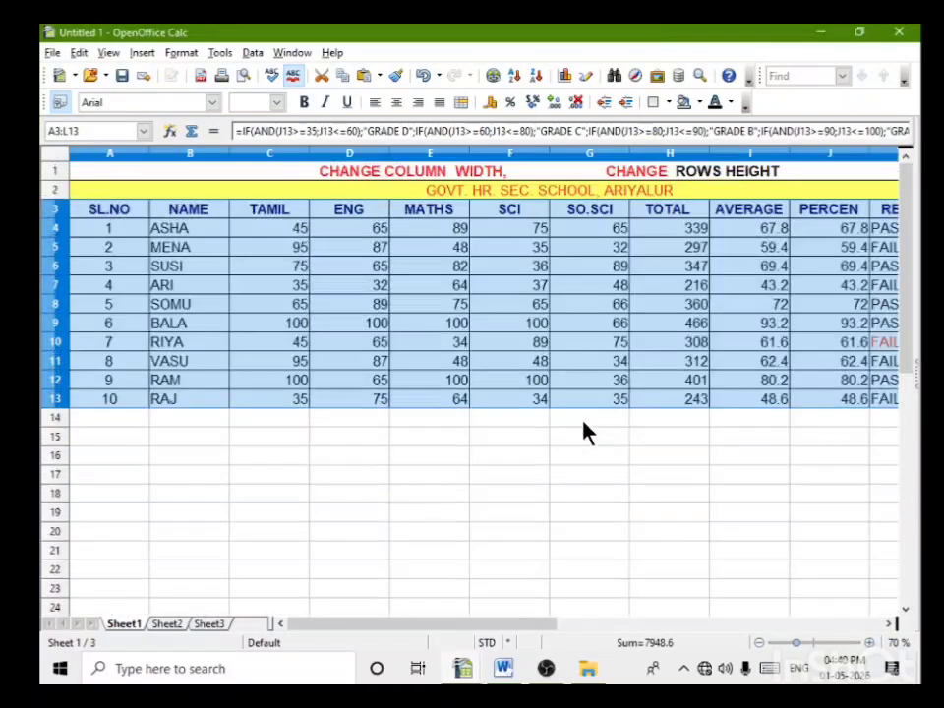
pyautogui.scroll(-5, 585, 440)
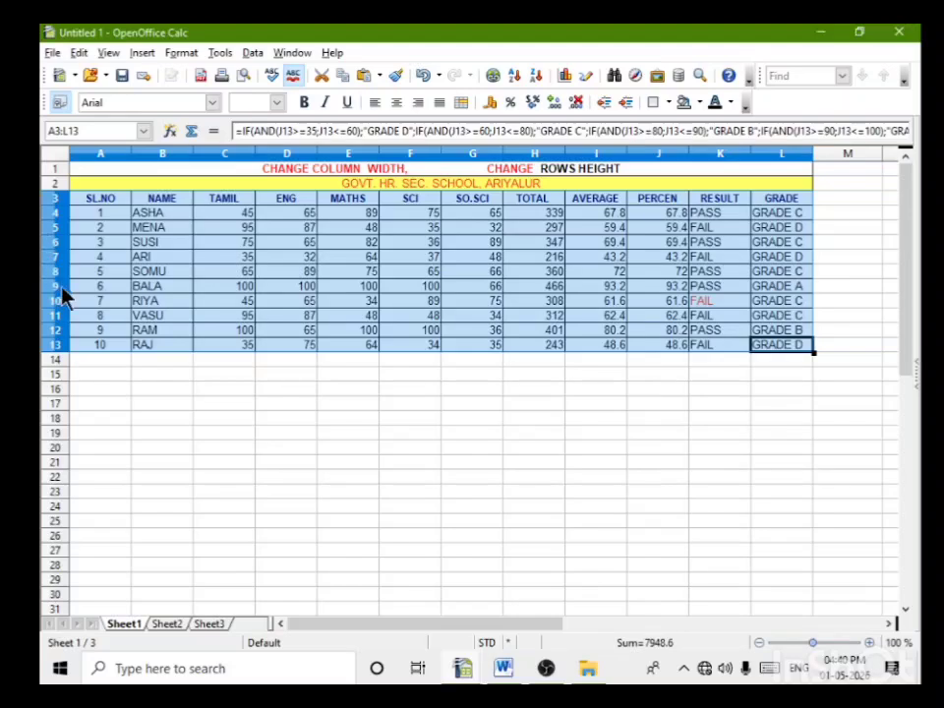
pyautogui.click(181, 53)
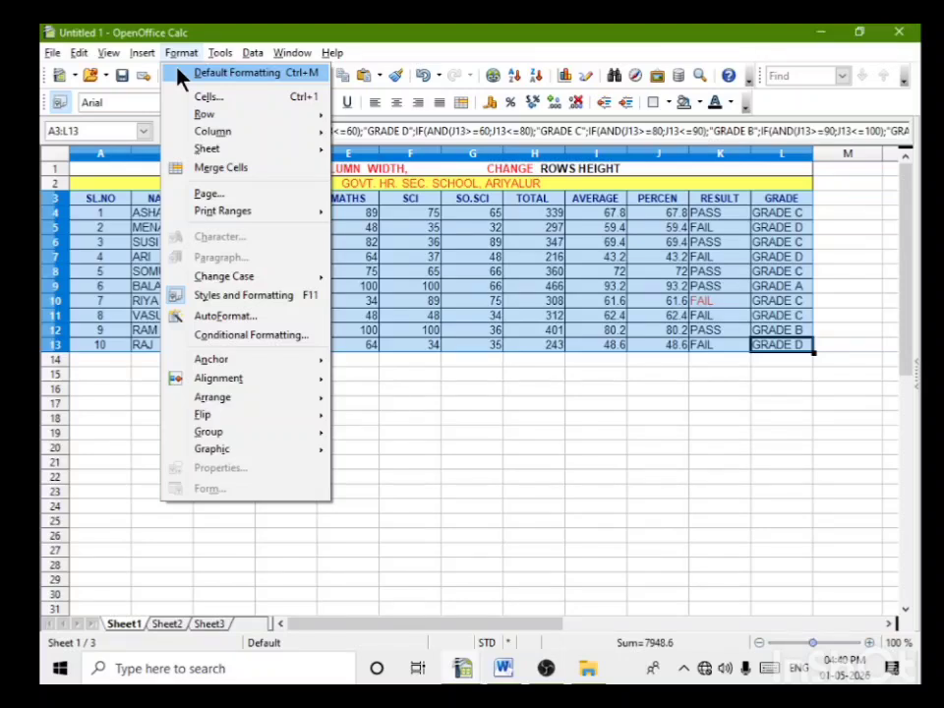
pyautogui.moveTo(203, 115)
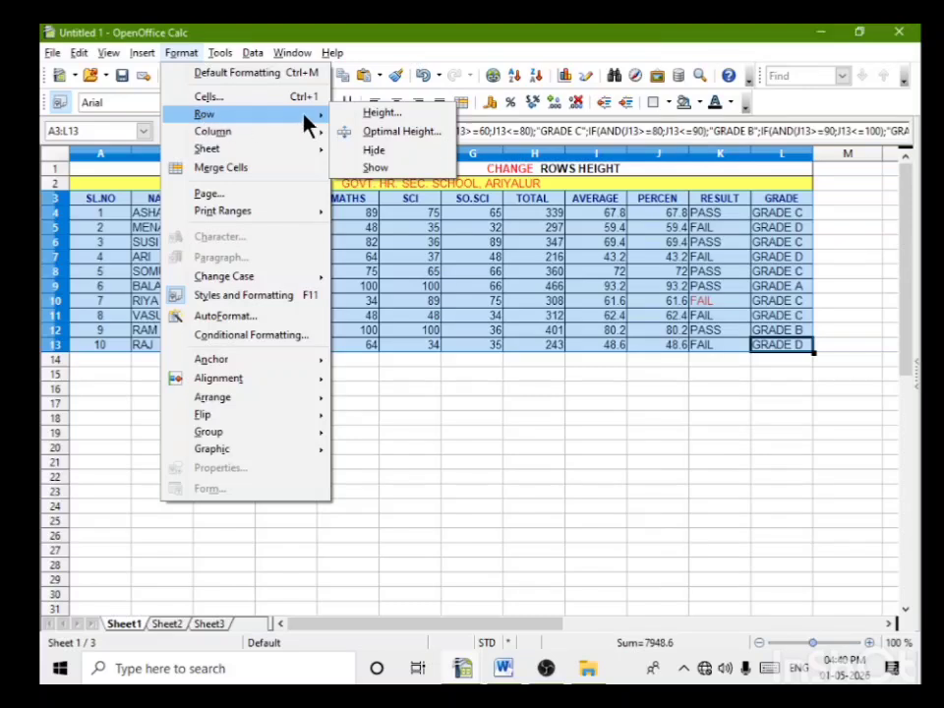
pyautogui.click(380, 115)
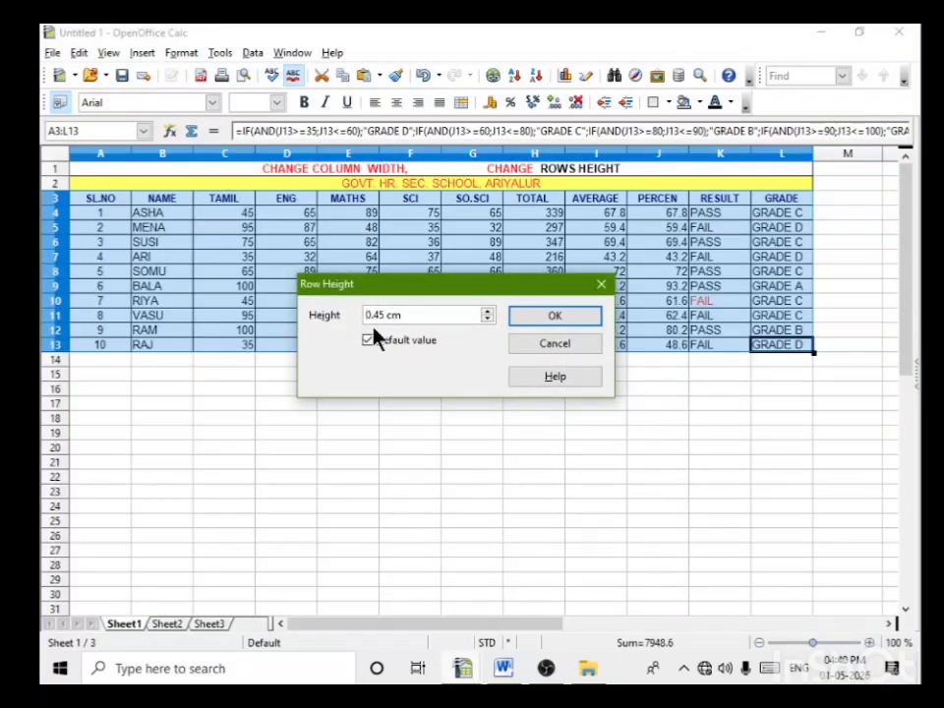
pyautogui.moveTo(374, 316); pyautogui.dragTo(401, 316)
pyautogui.click(384, 320)
pyautogui.write('65')
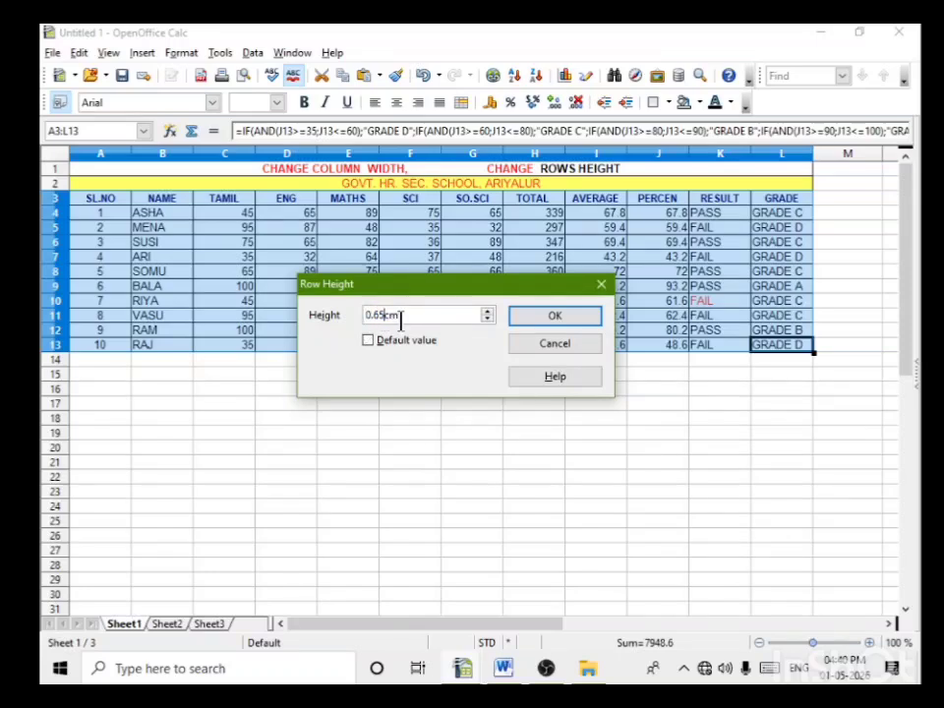
pyautogui.click(558, 320)
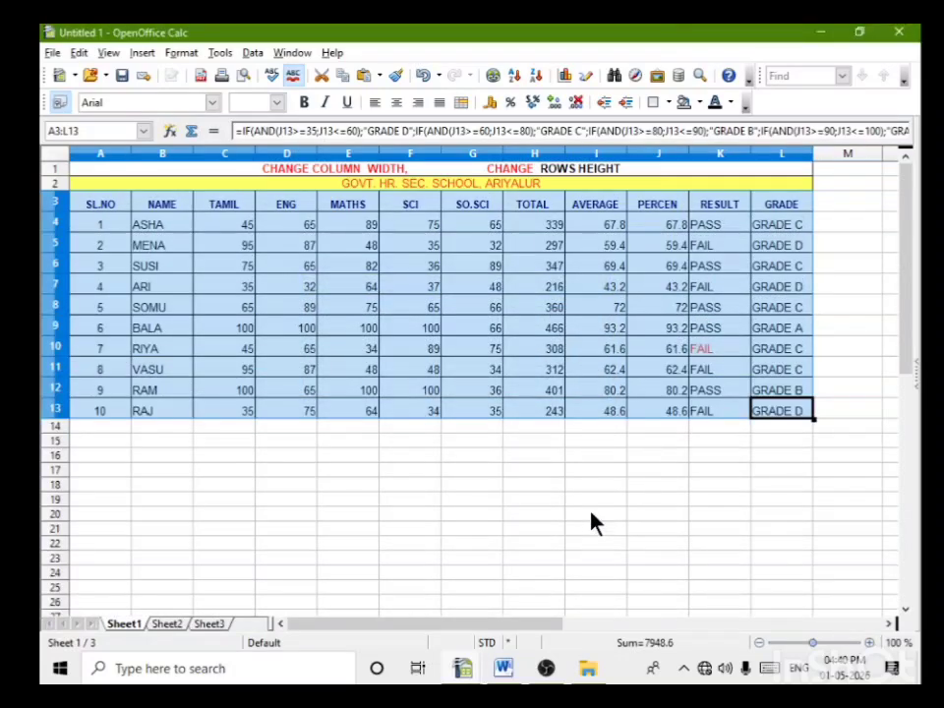
# Step: Set the row height of the selected table rows 3 to 13 to 0.10 cm
pyautogui.click(191, 56)
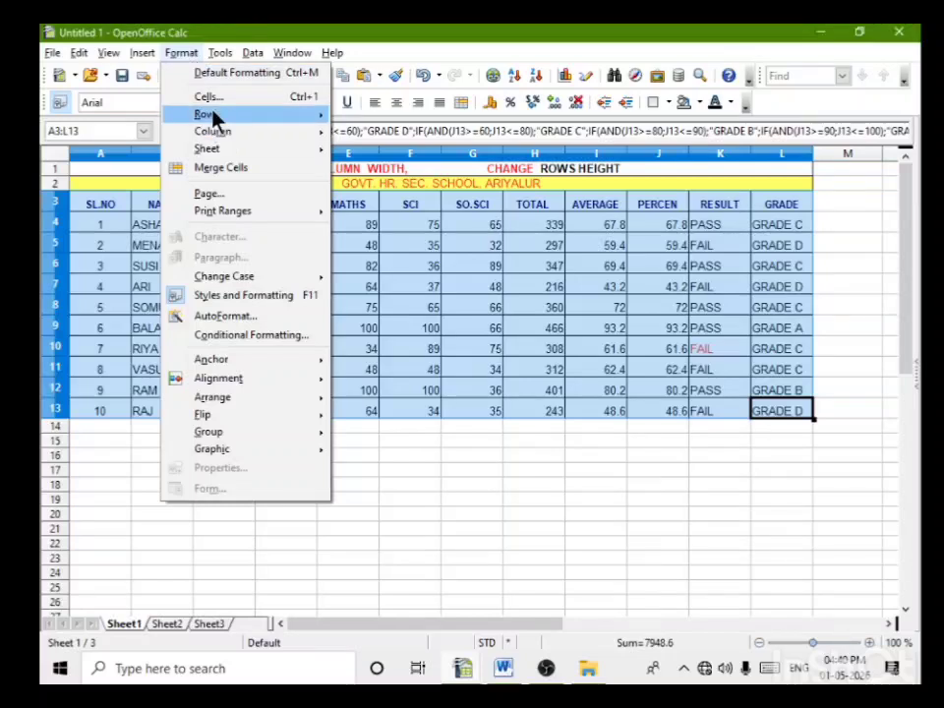
pyautogui.moveTo(214, 116)
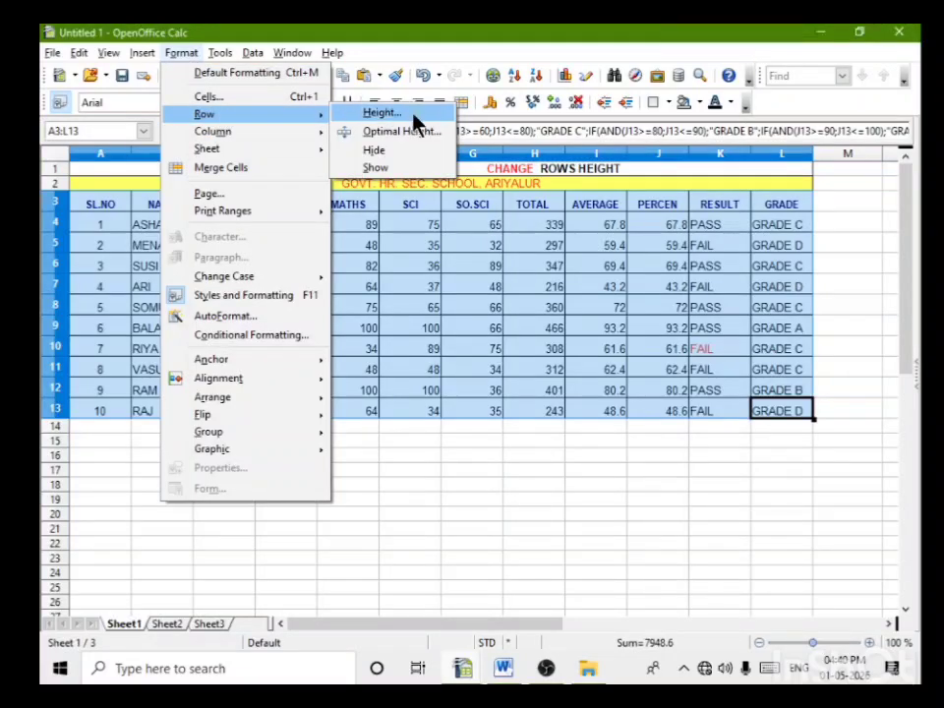
pyautogui.click(381, 113)
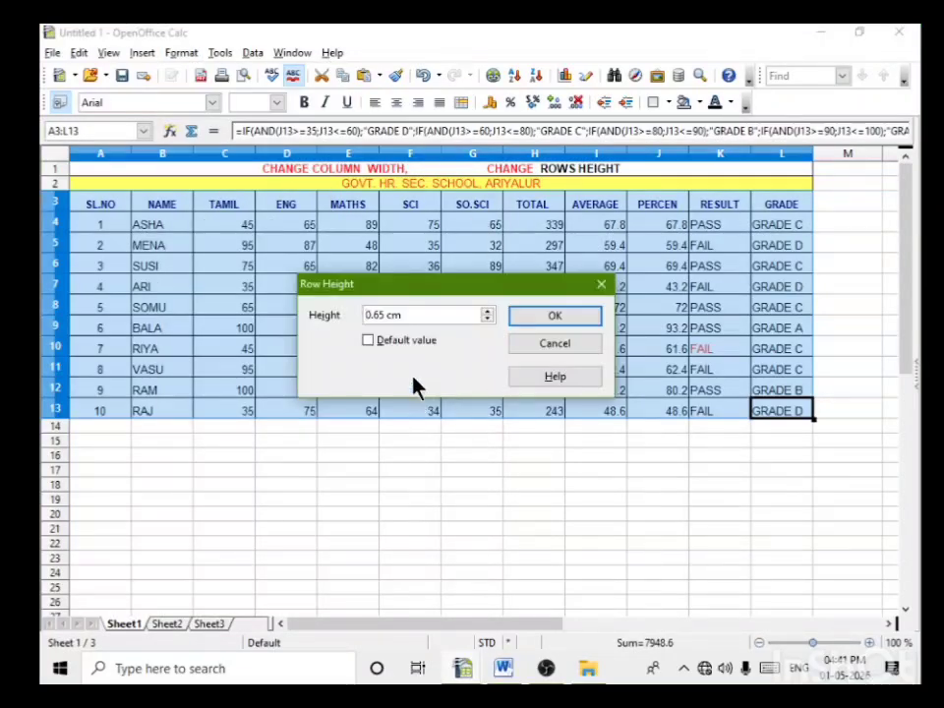
pyautogui.click(378, 315)
pyautogui.moveTo(378, 314); pyautogui.dragTo(388, 316)
pyautogui.write('100')
pyautogui.click(548, 322)
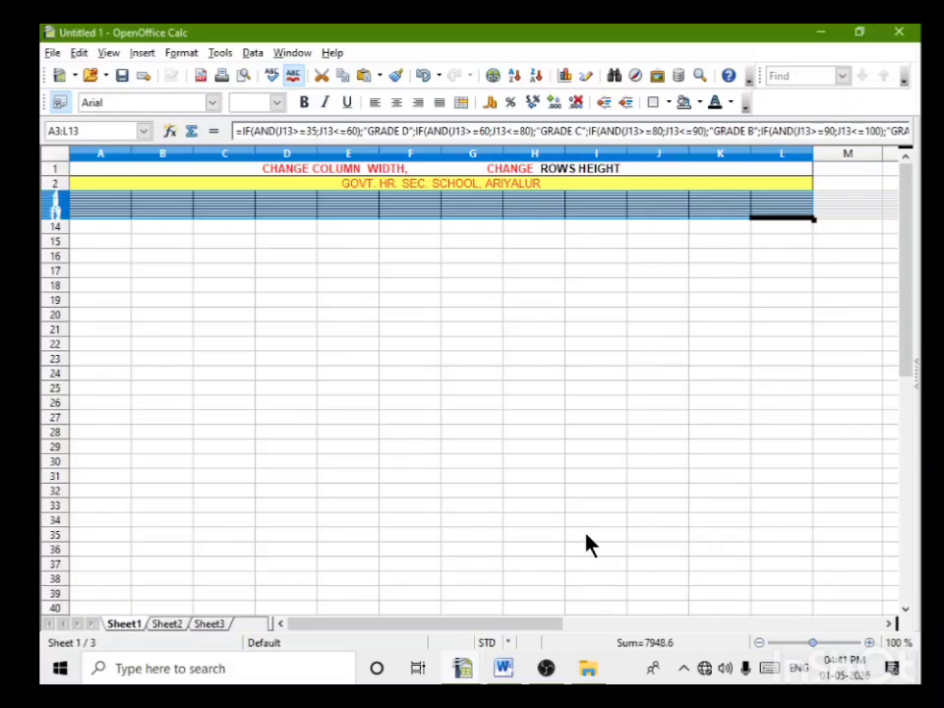
# Step: Try to change the height of table rows 3 to 13 again
pyautogui.click(181, 53)
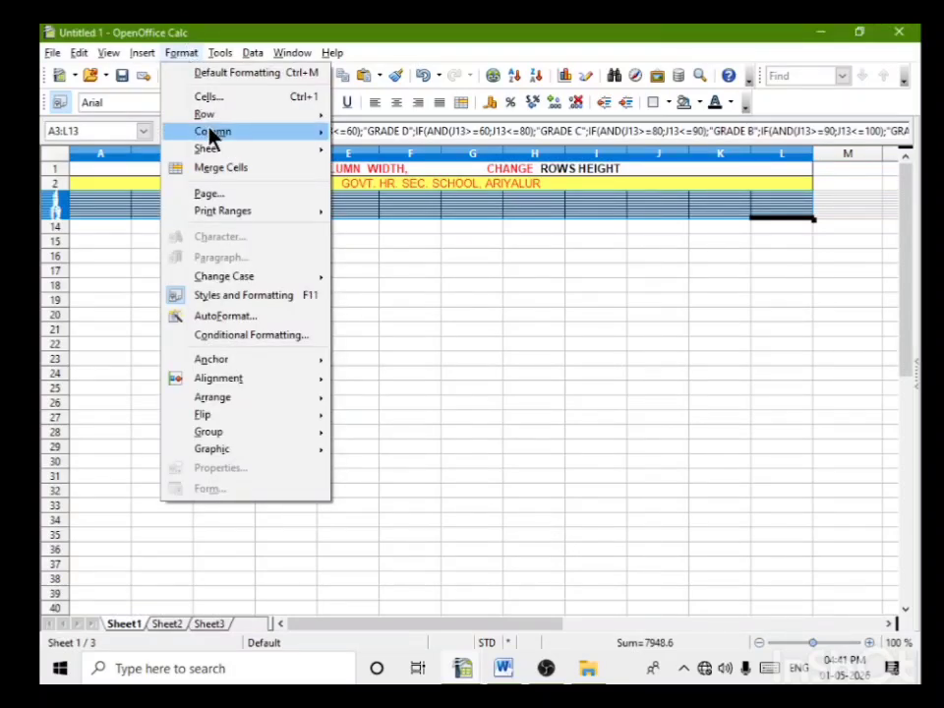
pyautogui.moveTo(232, 116)
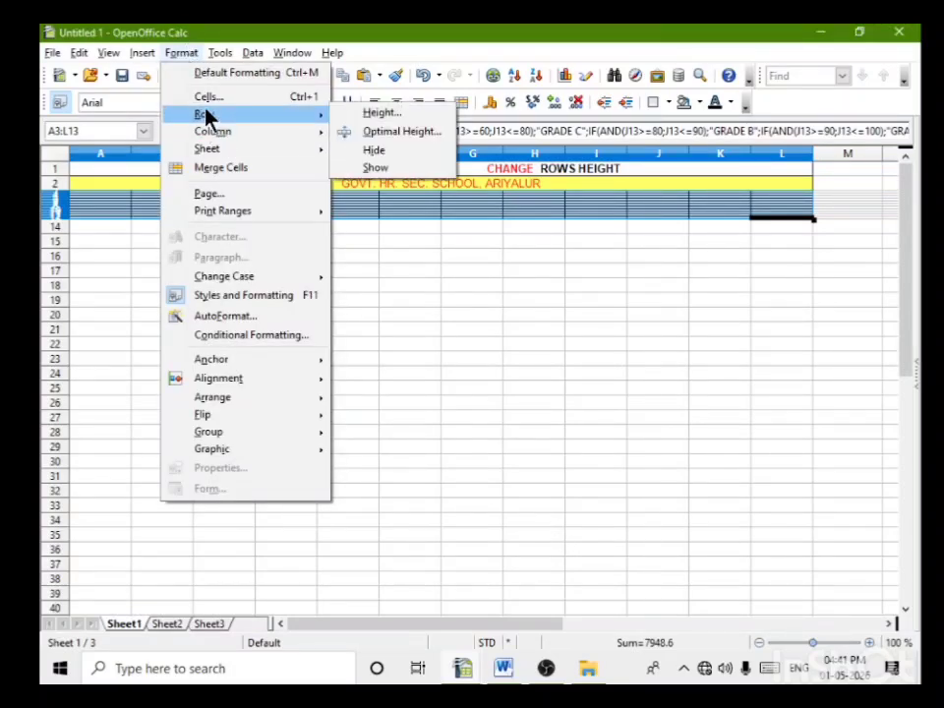
pyautogui.click(383, 115)
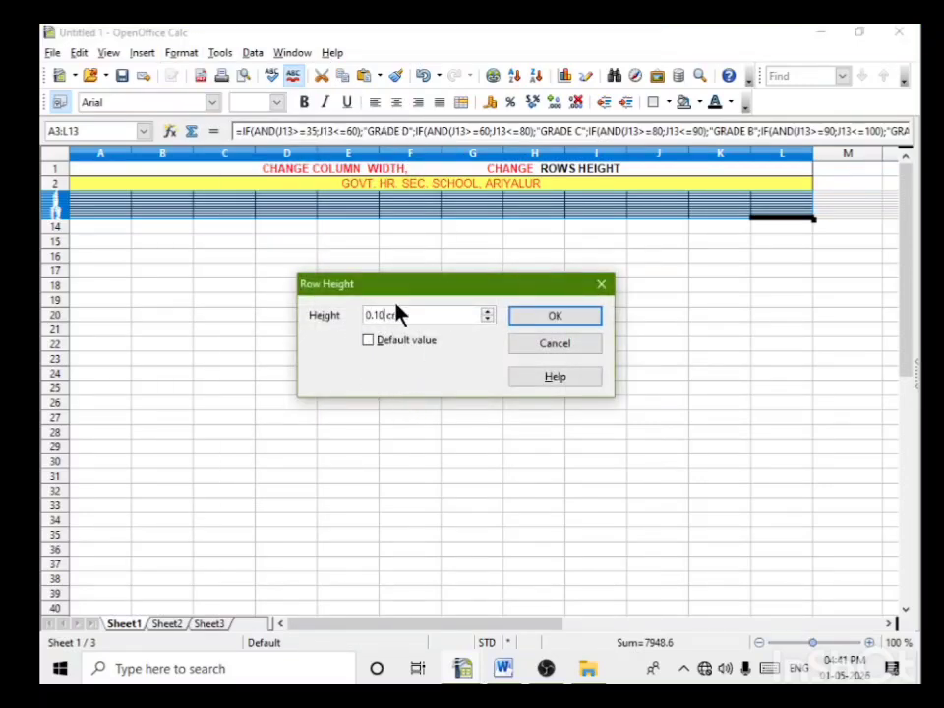
pyautogui.click(580, 323)
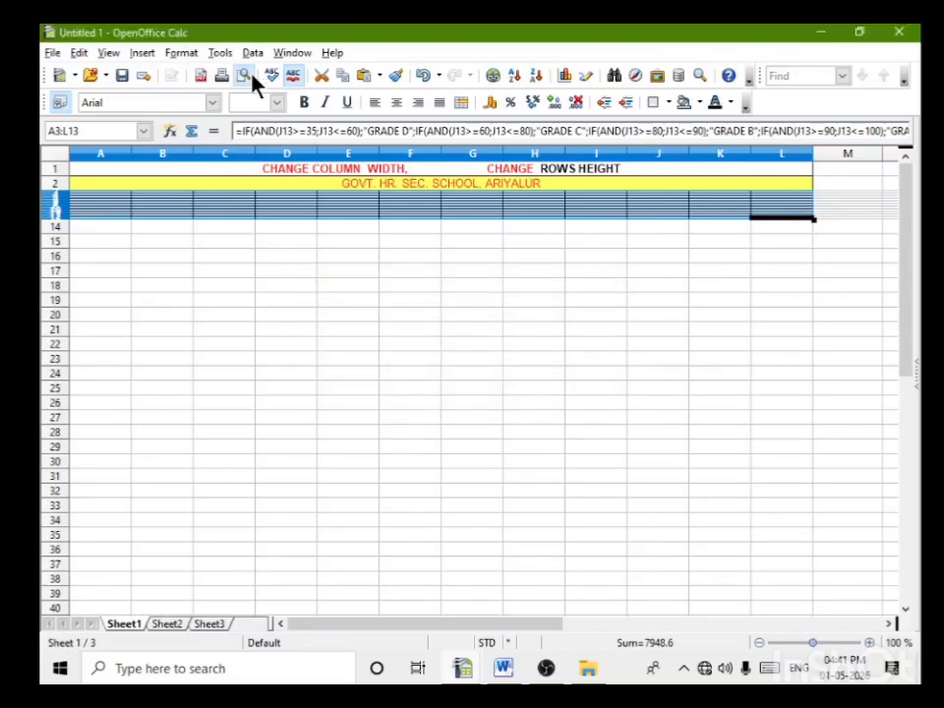
# Step: Set the row height of table rows 3 to 13 to 0.80 cm
pyautogui.click(185, 55)
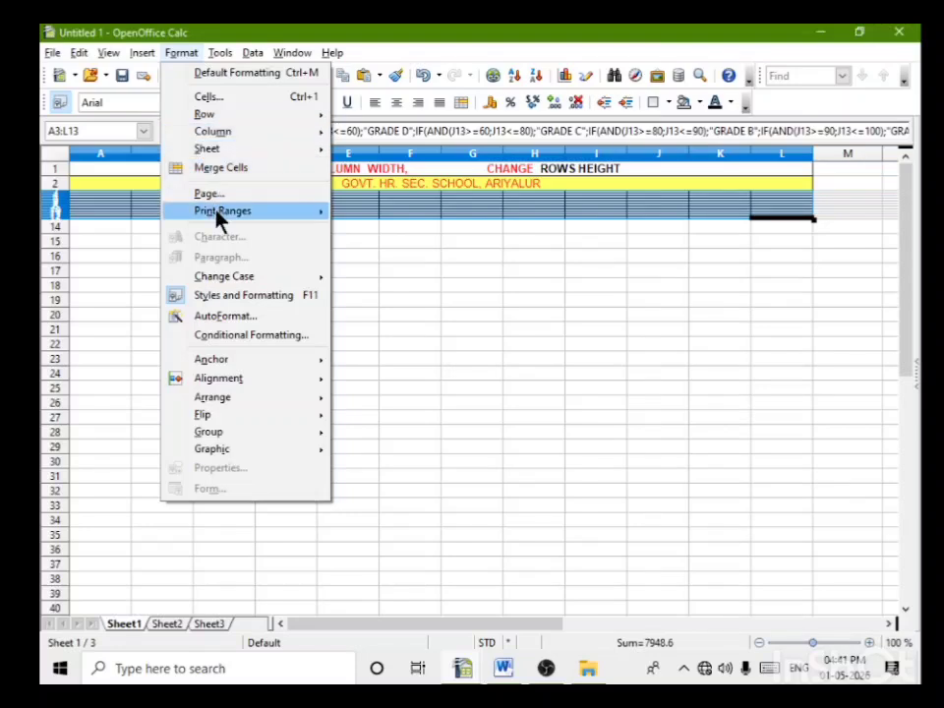
pyautogui.moveTo(218, 117)
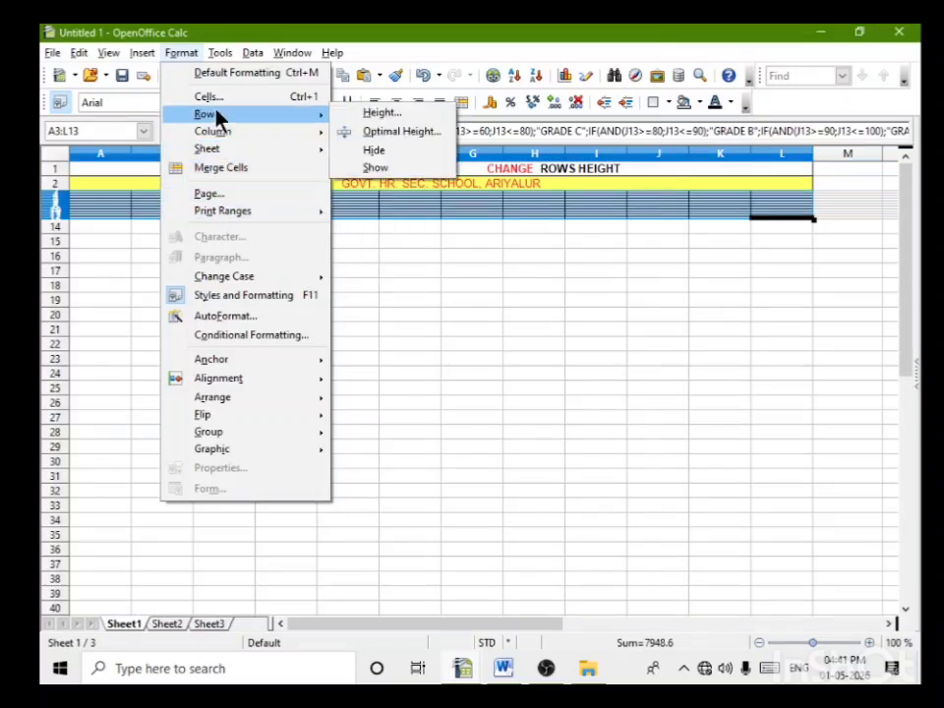
pyautogui.click(383, 114)
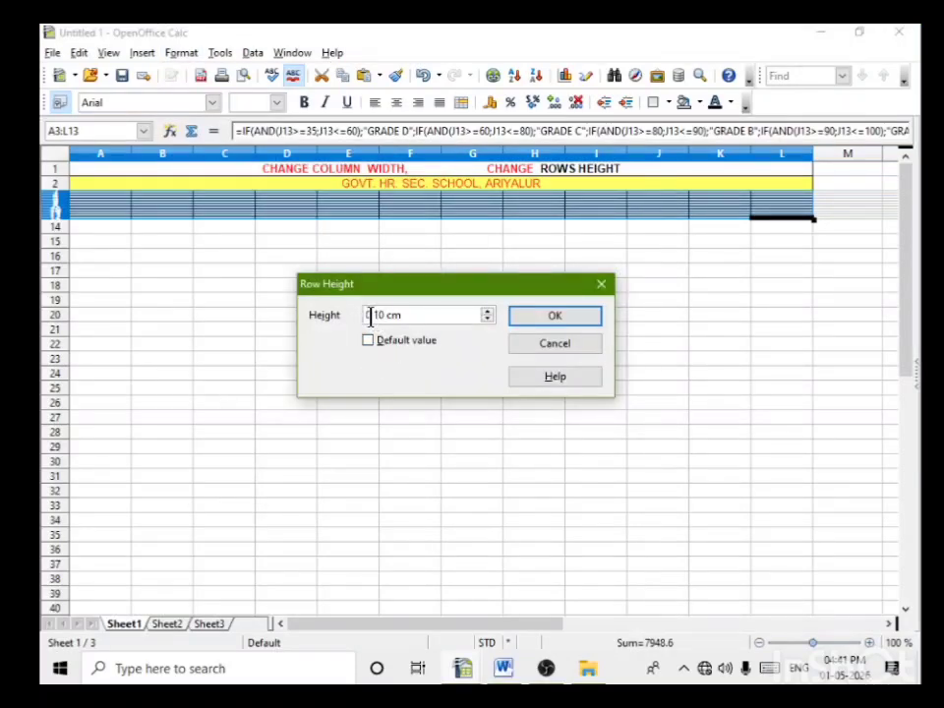
pyautogui.moveTo(373, 313); pyautogui.dragTo(383, 311)
pyautogui.write('80')
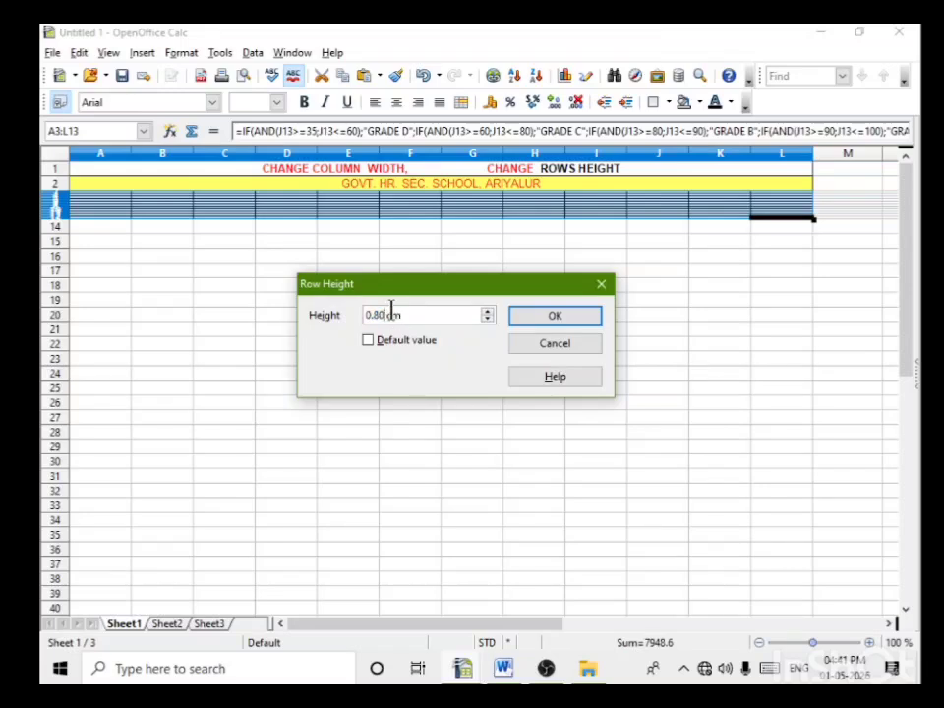
pyautogui.click(588, 322)
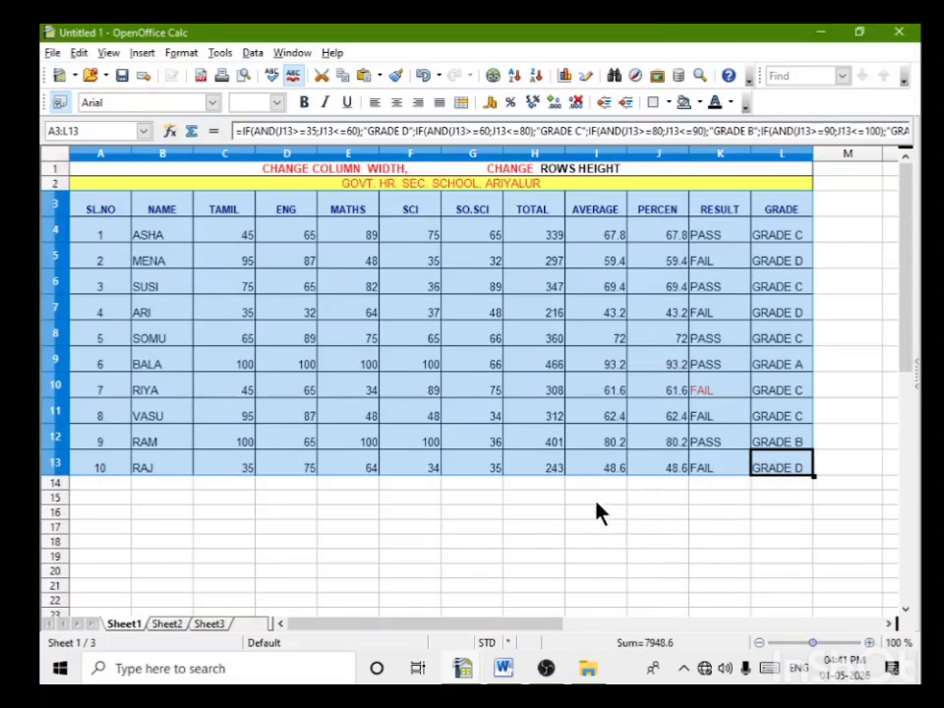
# Step: Reduce the row height of table rows 3 to 13 by entering a smaller value, and deselect the table
pyautogui.click(183, 54)
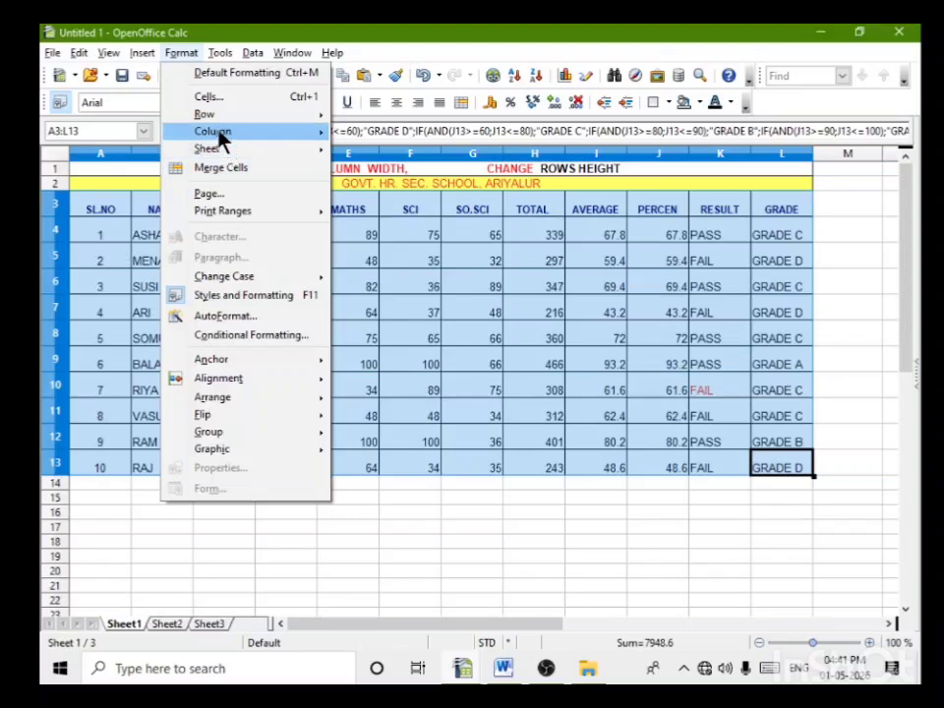
pyautogui.moveTo(206, 114)
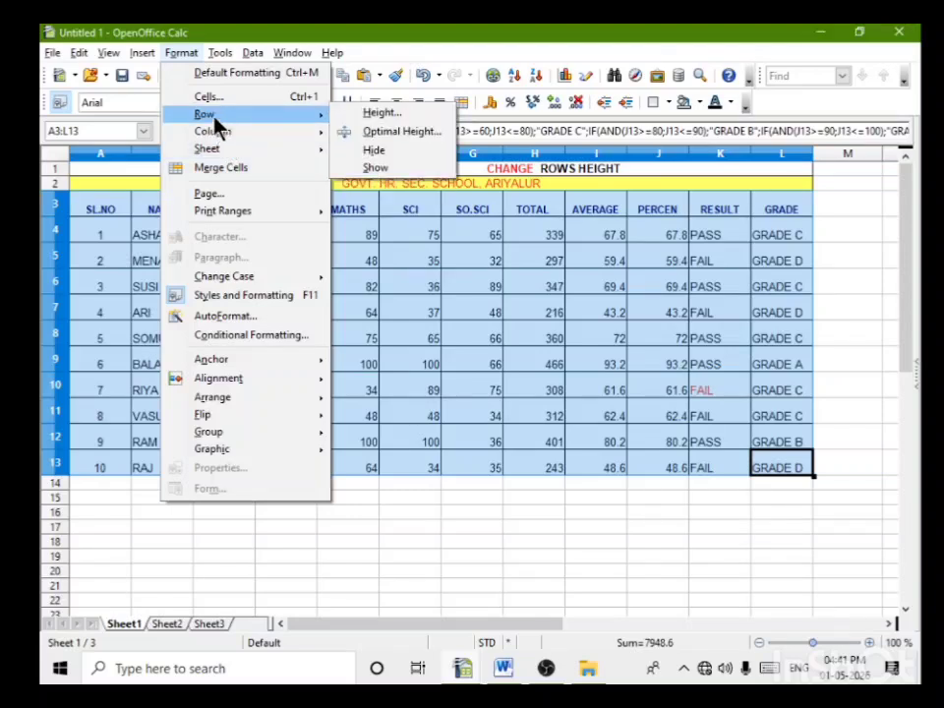
pyautogui.click(369, 114)
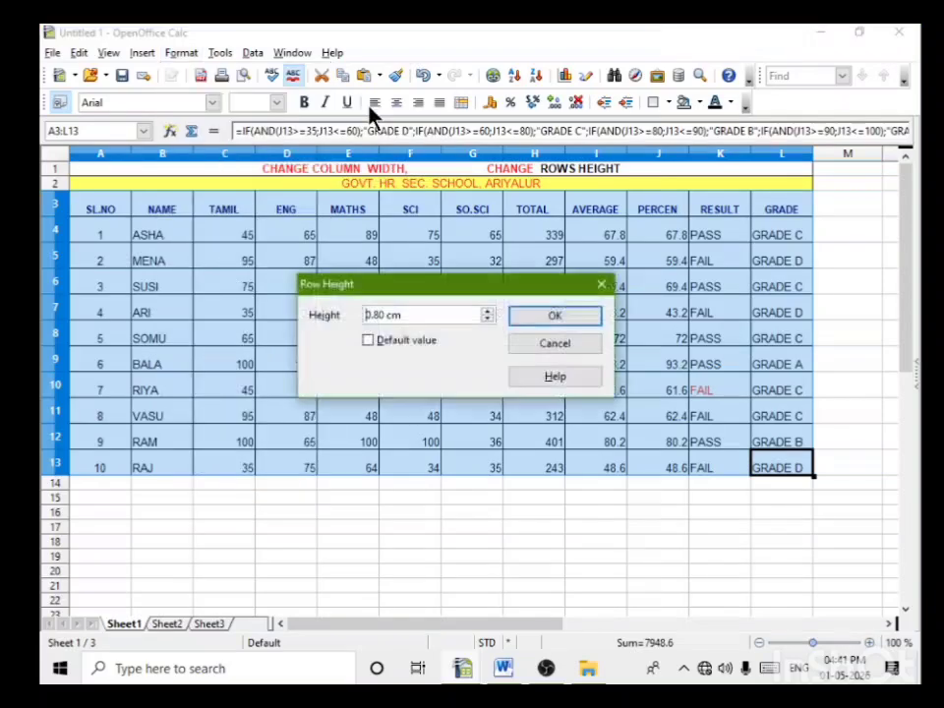
pyautogui.doubleClick(375, 314)
pyautogui.press('Return')
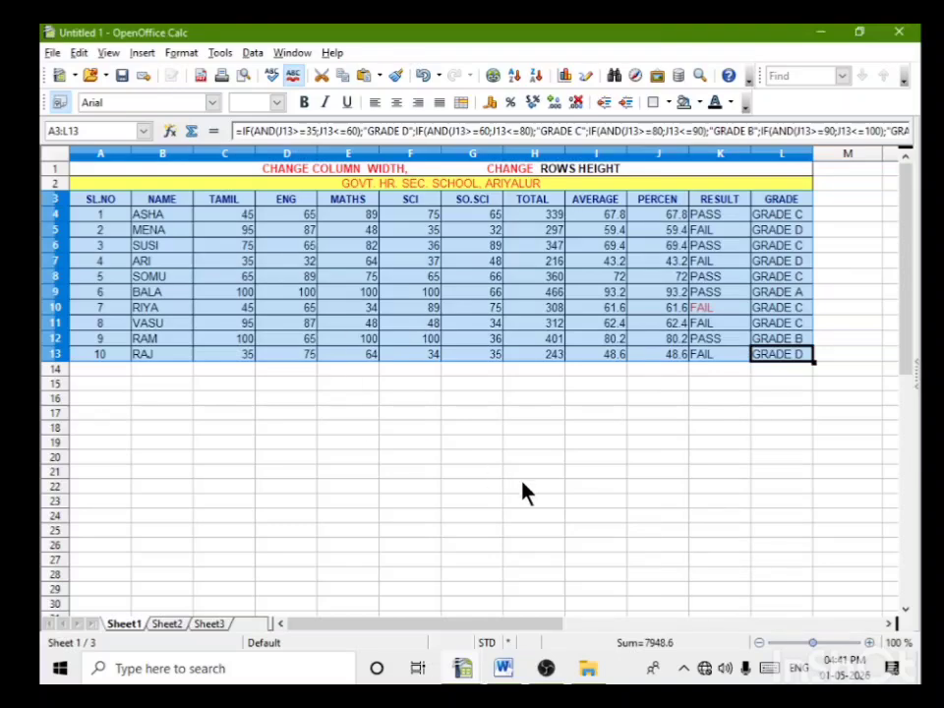
pyautogui.scroll(5, 522, 490)
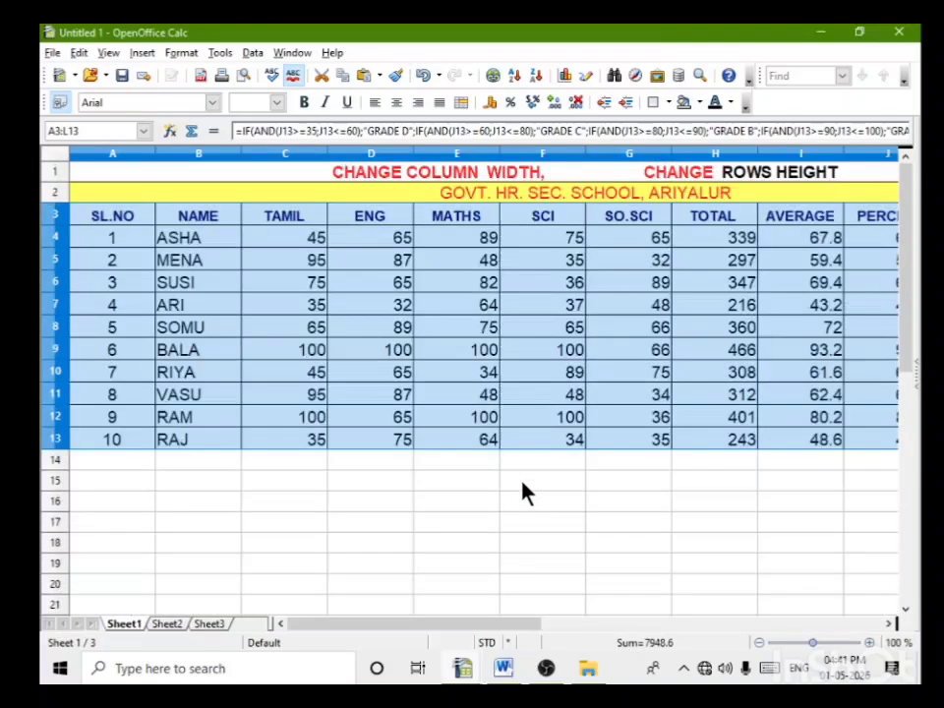
pyautogui.scroll(-5, 525, 498)
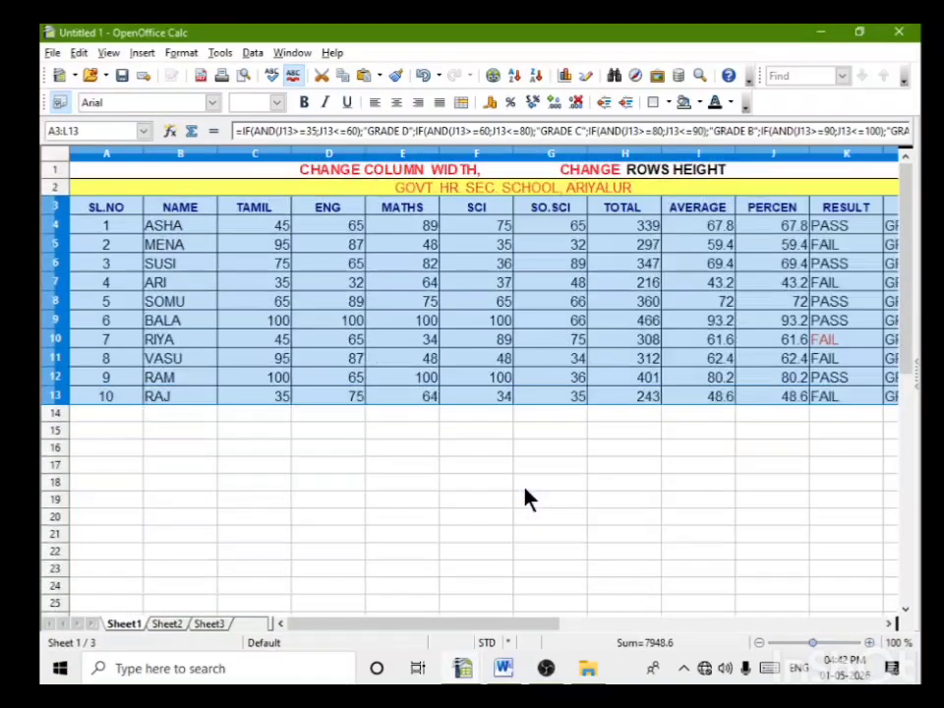
pyautogui.scroll(4, 529, 505)
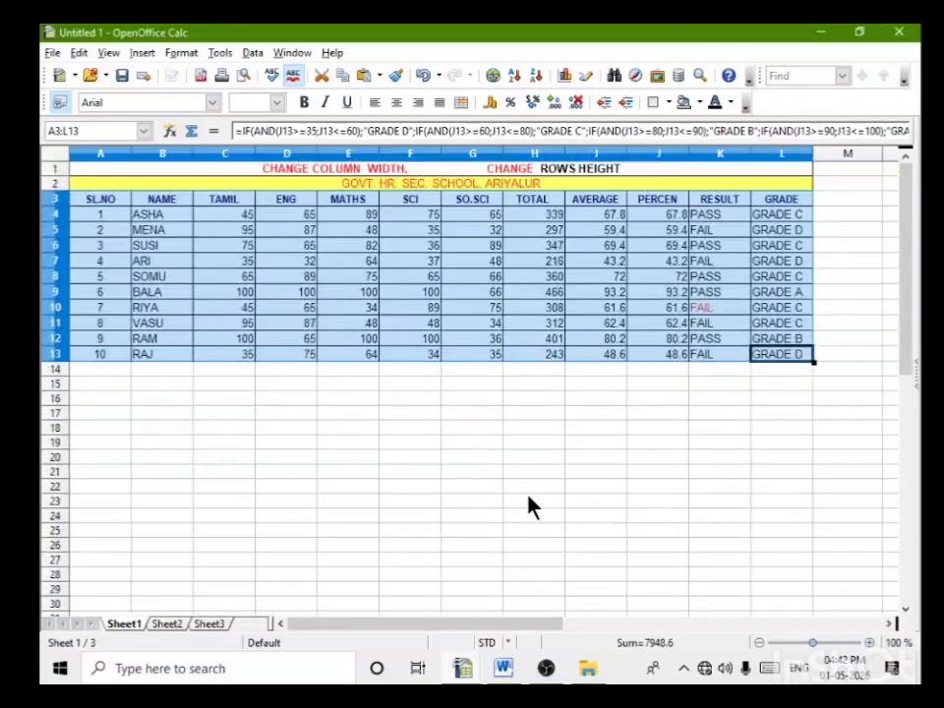
pyautogui.click(716, 460)
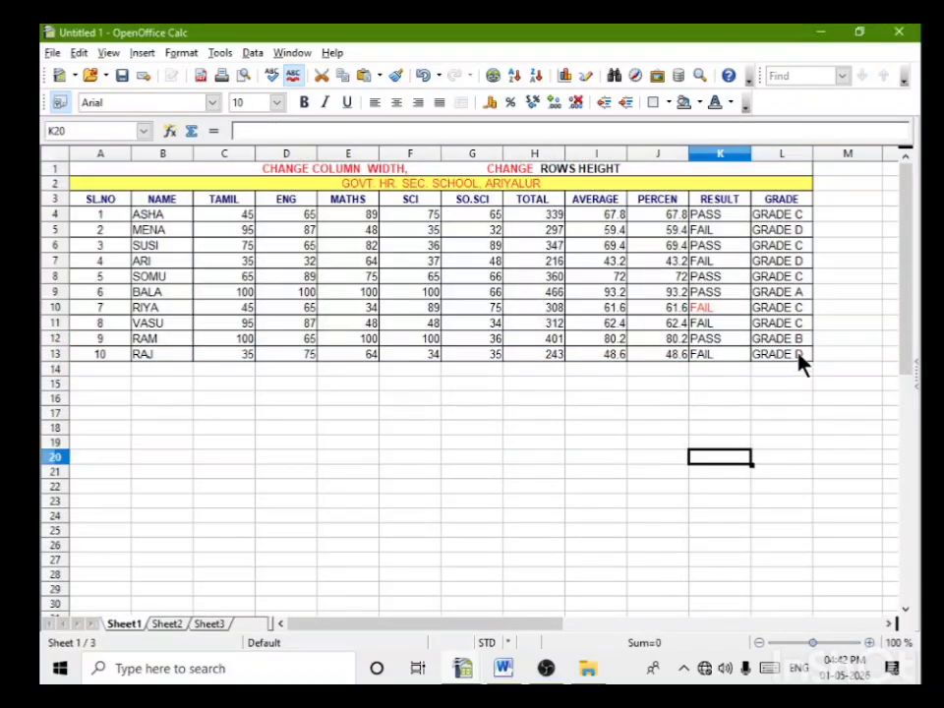
# Step: Copy the whole mark table A1:L13, including both heading rows, and paste the copy starting at cell A19
pyautogui.moveTo(800, 363); pyautogui.dragTo(118, 175)
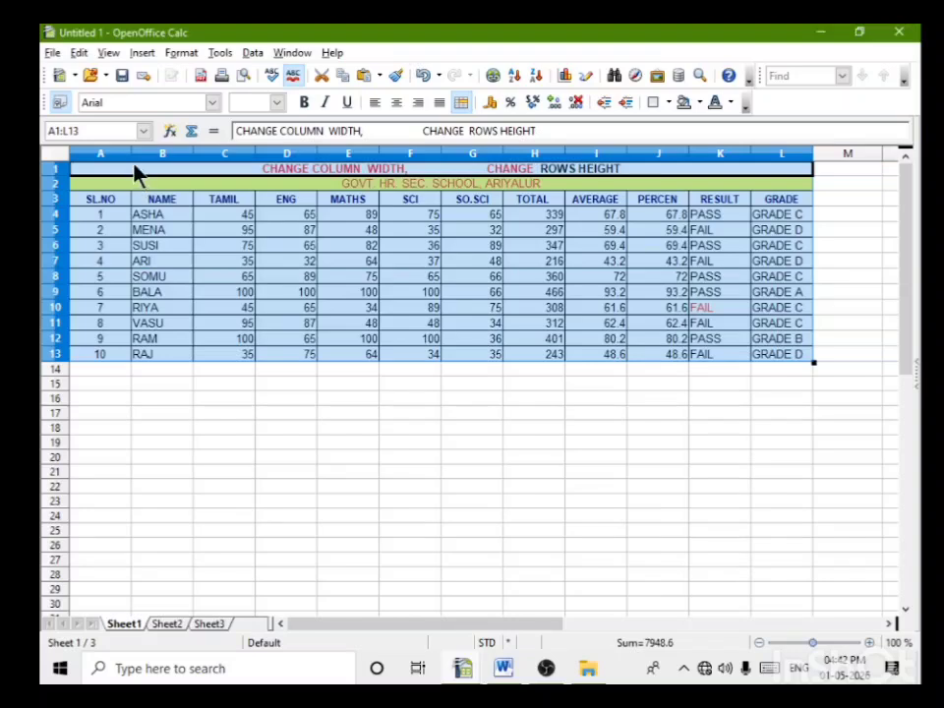
pyautogui.rightClick(136, 179)
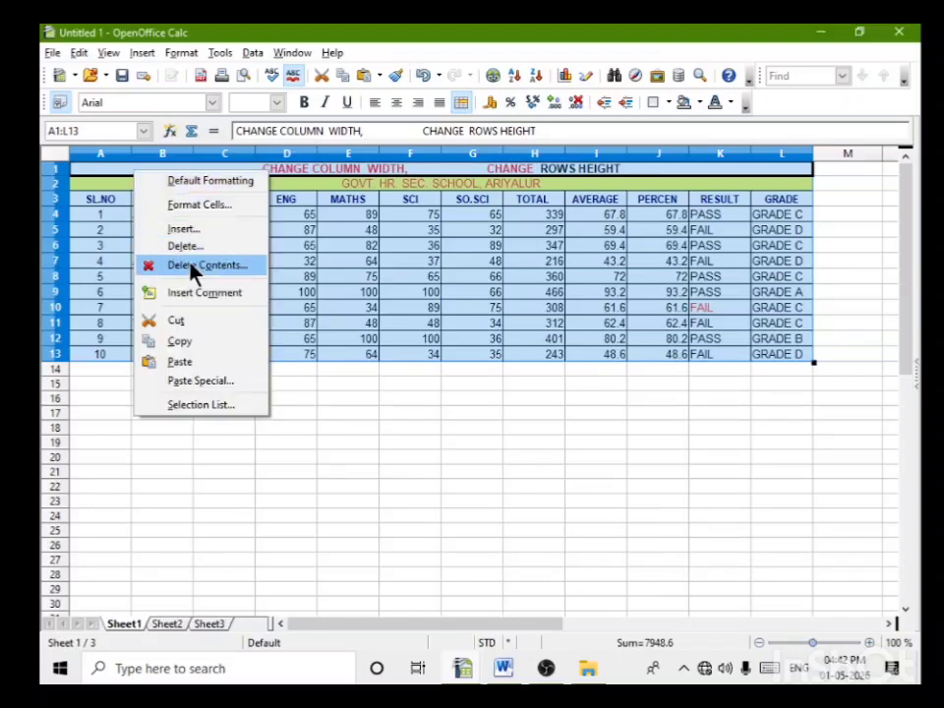
pyautogui.click(182, 345)
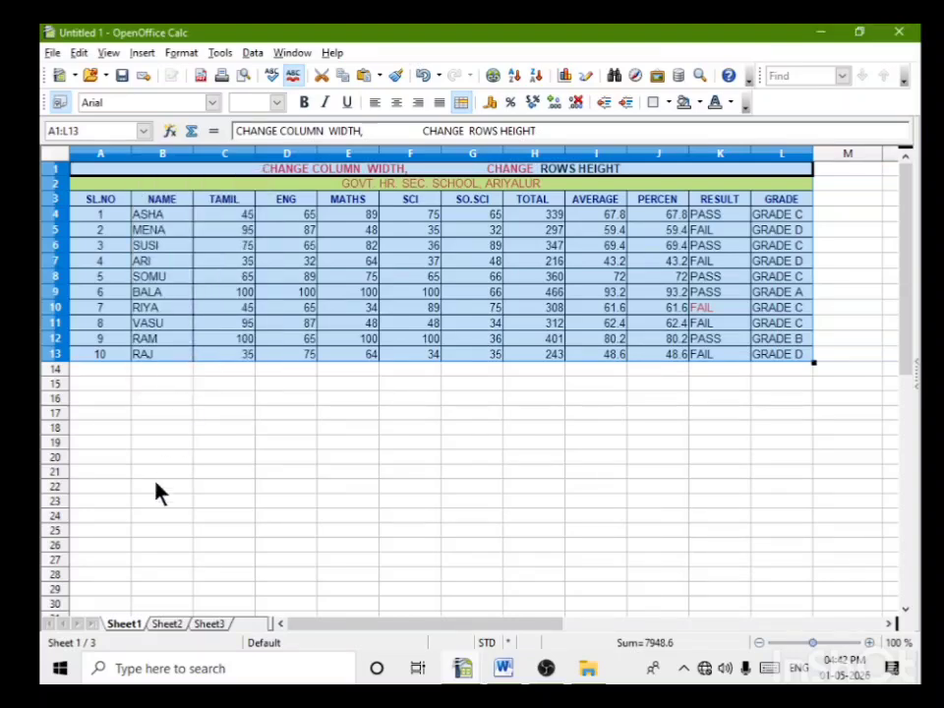
pyautogui.click(96, 451)
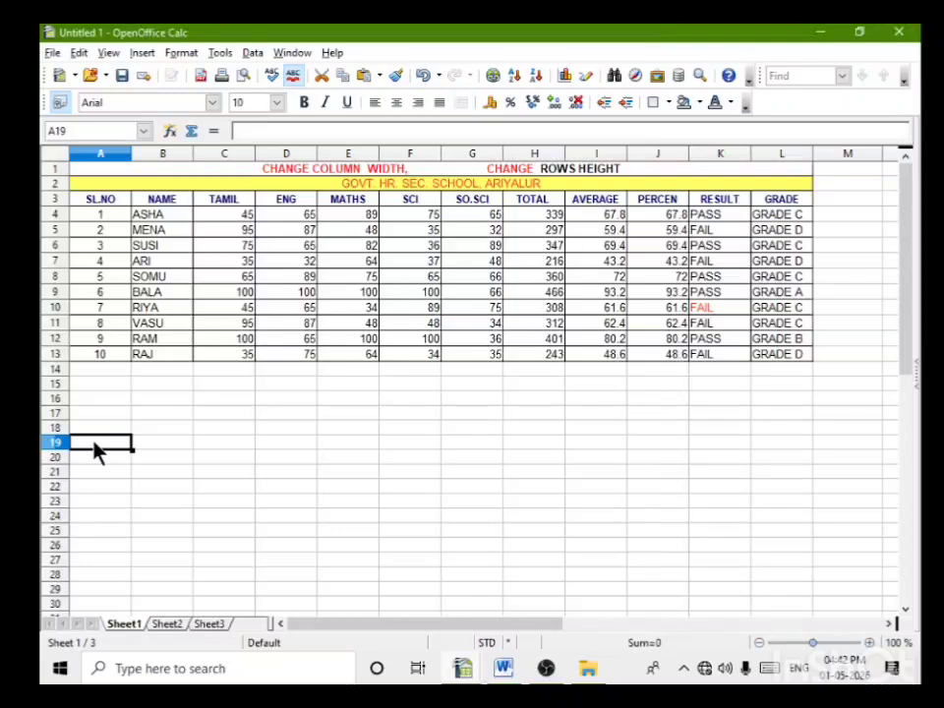
pyautogui.rightClick(96, 450)
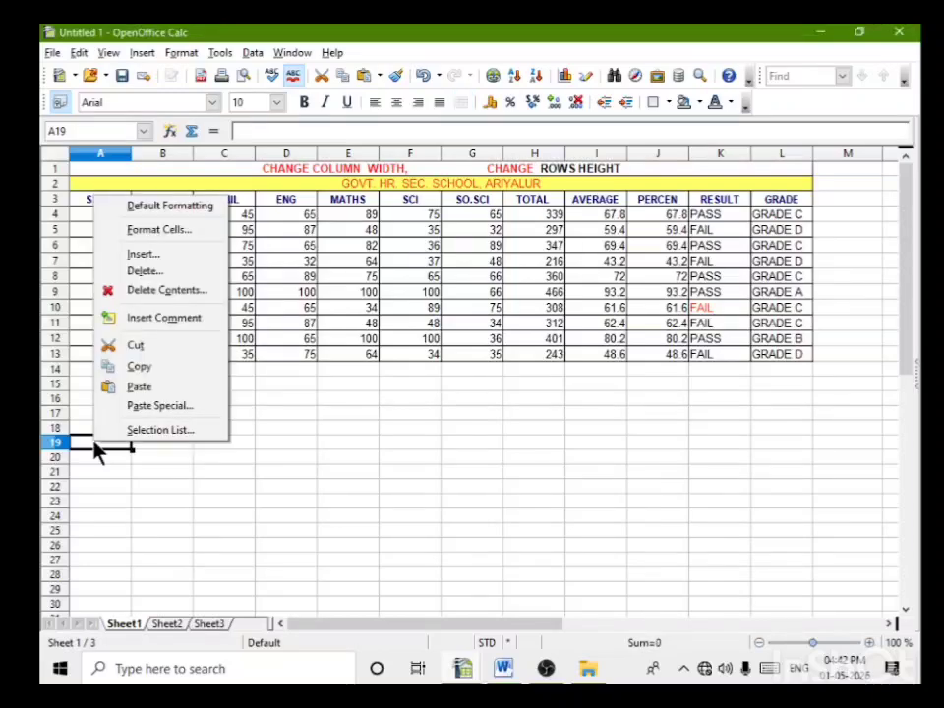
pyautogui.click(140, 387)
pyautogui.scroll(-5, 571, 457)
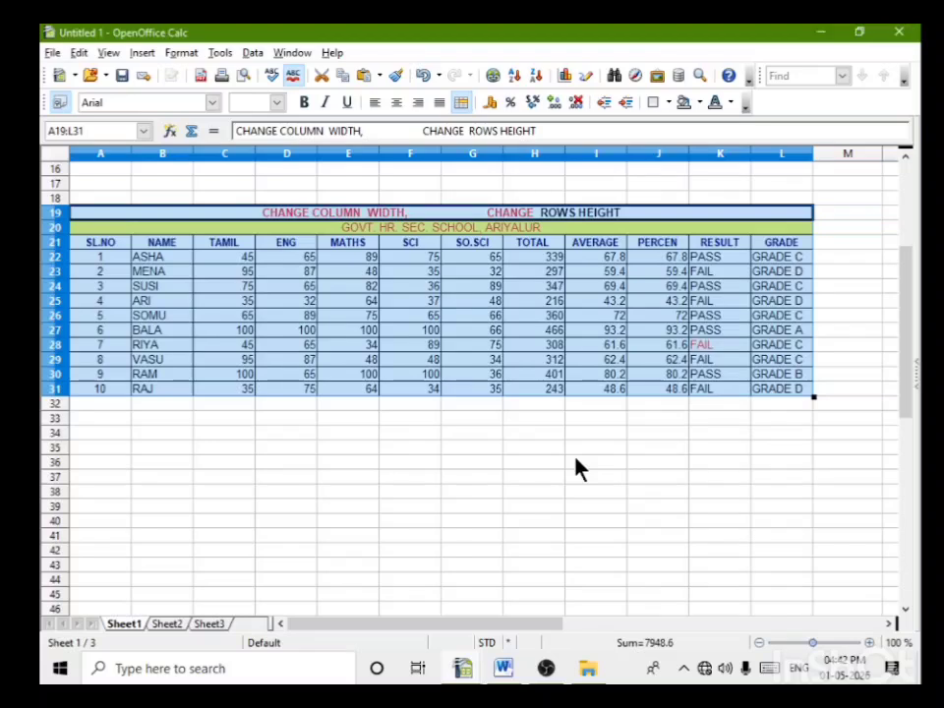
pyautogui.click(580, 462)
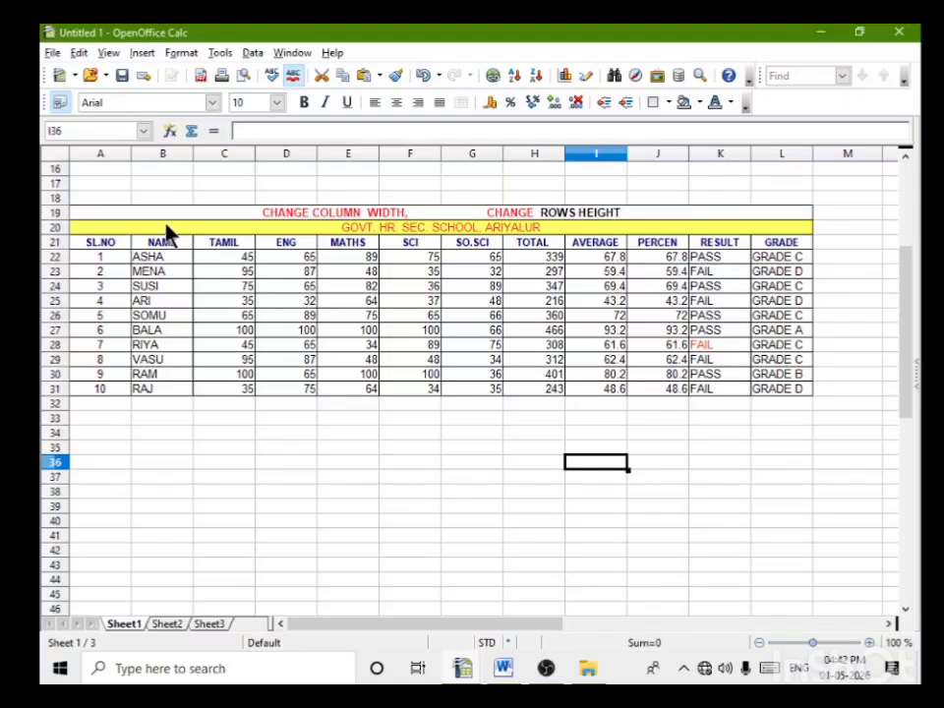
pyautogui.moveTo(165, 234); pyautogui.dragTo(163, 386)
pyautogui.click(201, 480)
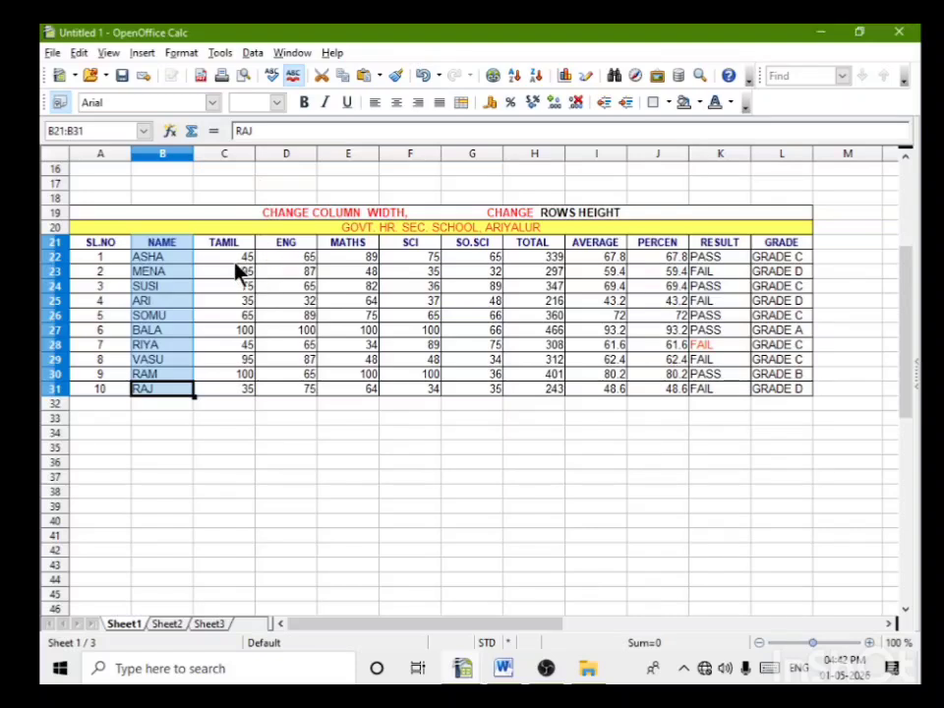
pyautogui.click(172, 232)
pyautogui.rightClick(172, 234)
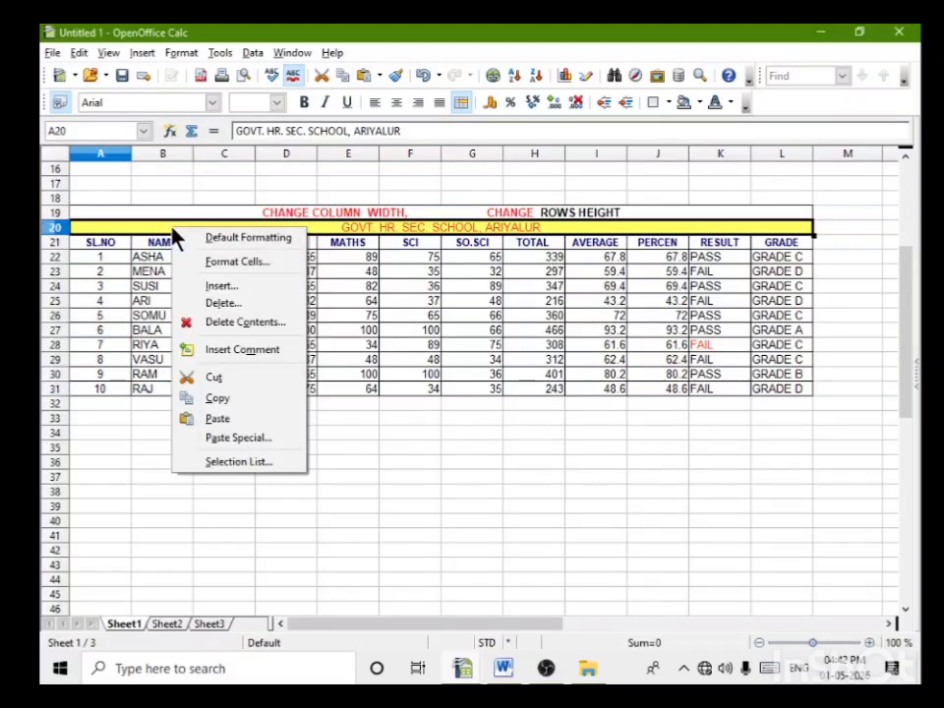
pyautogui.press('Escape')
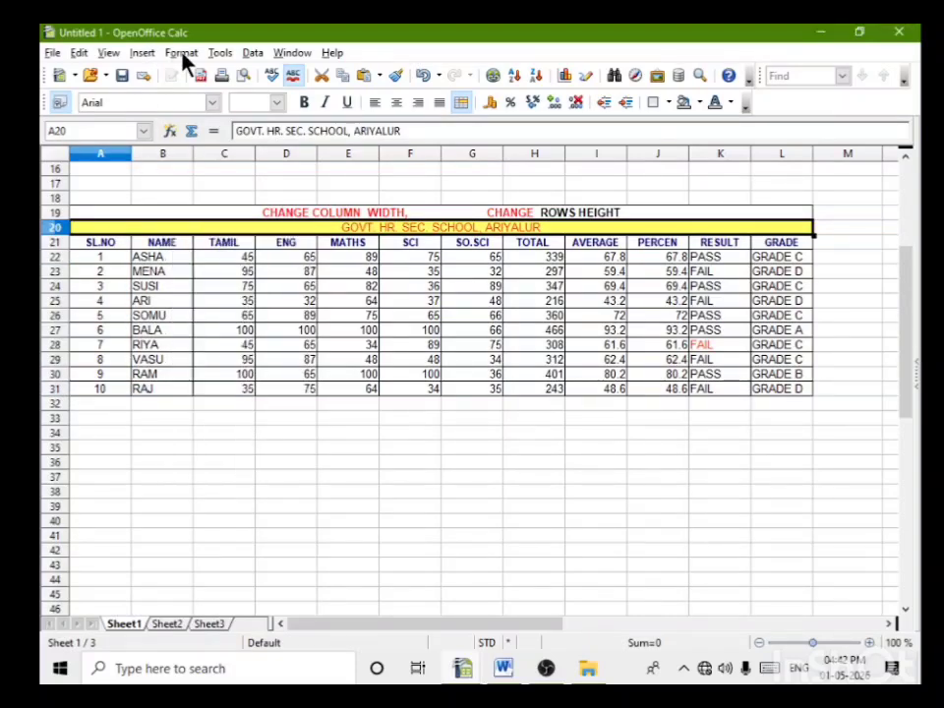
# Step: Hide the NAME column by applying the column Hide command to cells B21:B31 of the copied table
pyautogui.moveTo(167, 243); pyautogui.dragTo(182, 393)
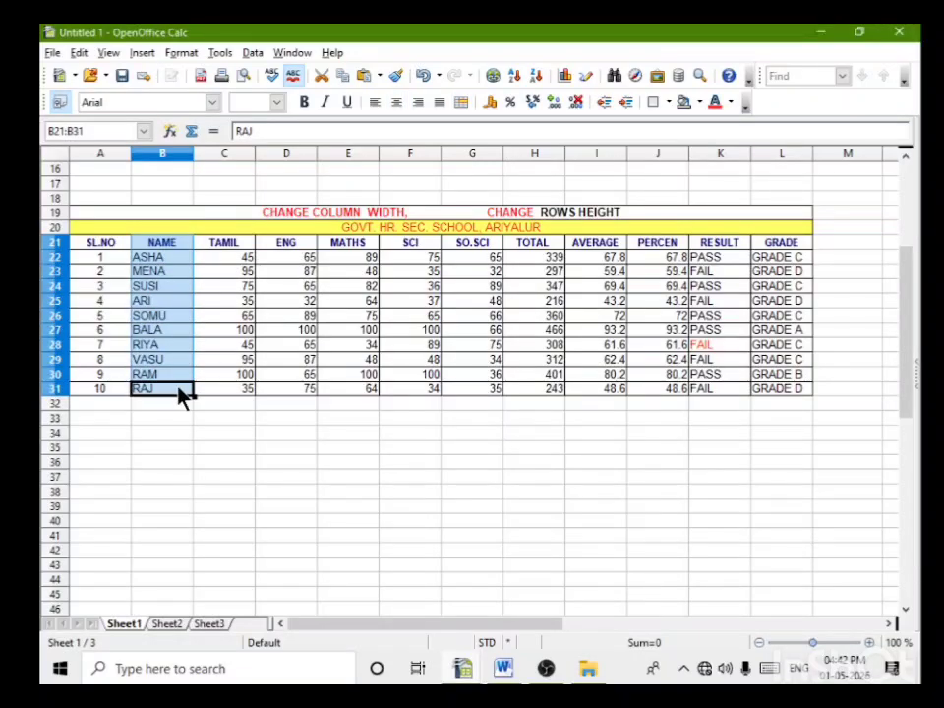
pyautogui.click(183, 54)
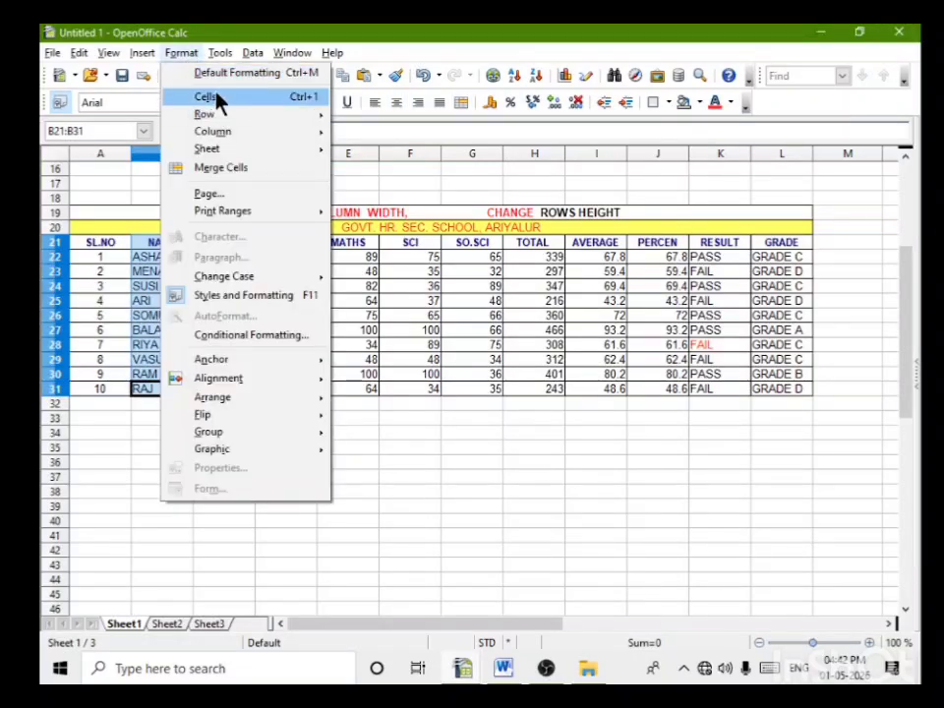
pyautogui.moveTo(217, 136)
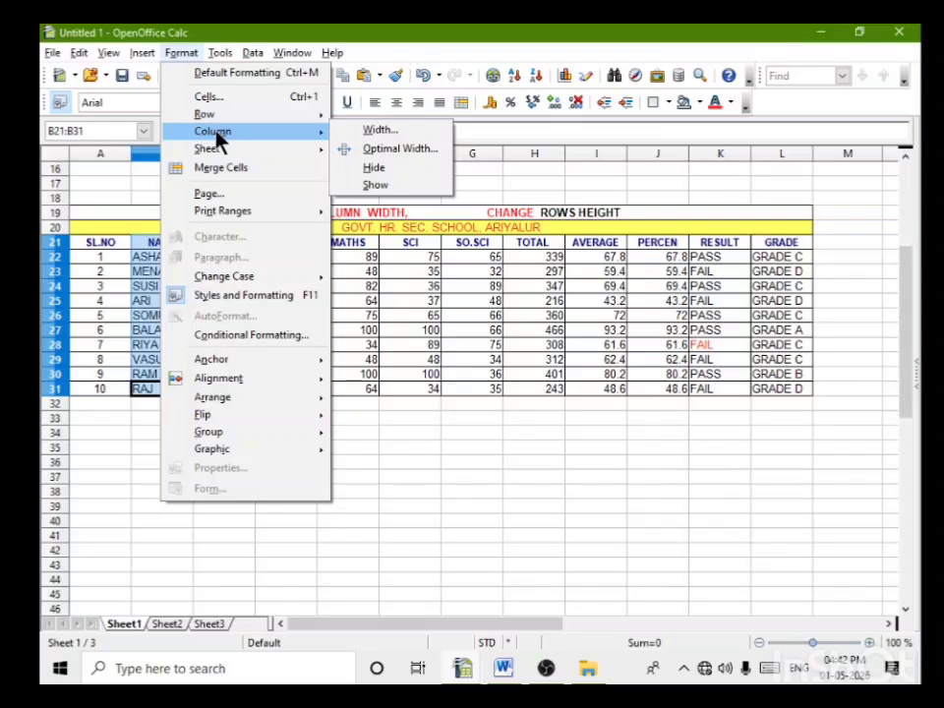
pyautogui.click(383, 173)
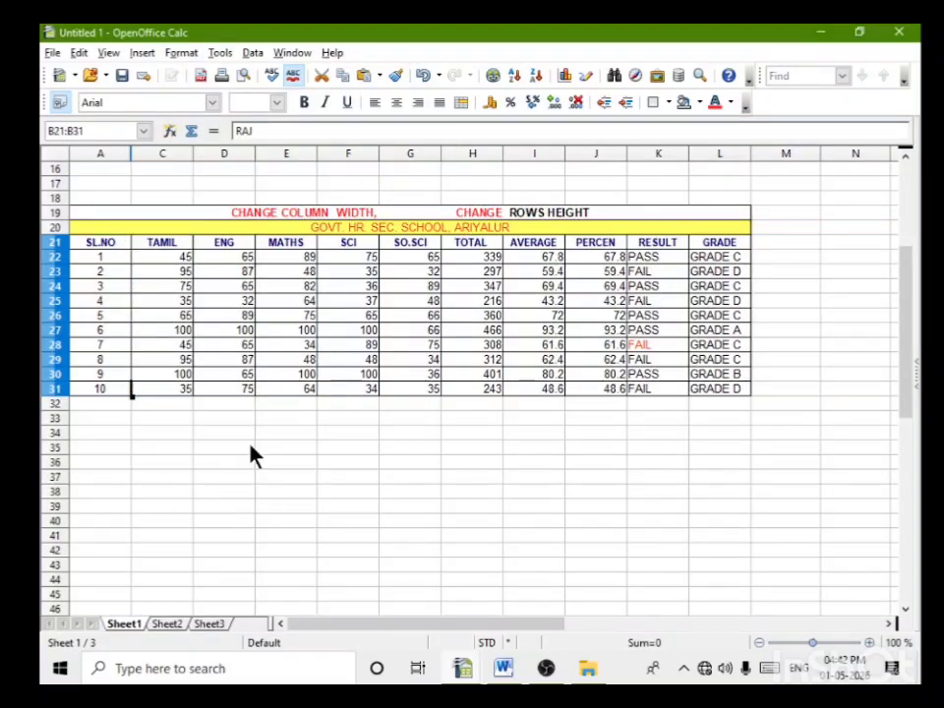
pyautogui.scroll(2, 365, 566)
pyautogui.scroll(2, 365, 576)
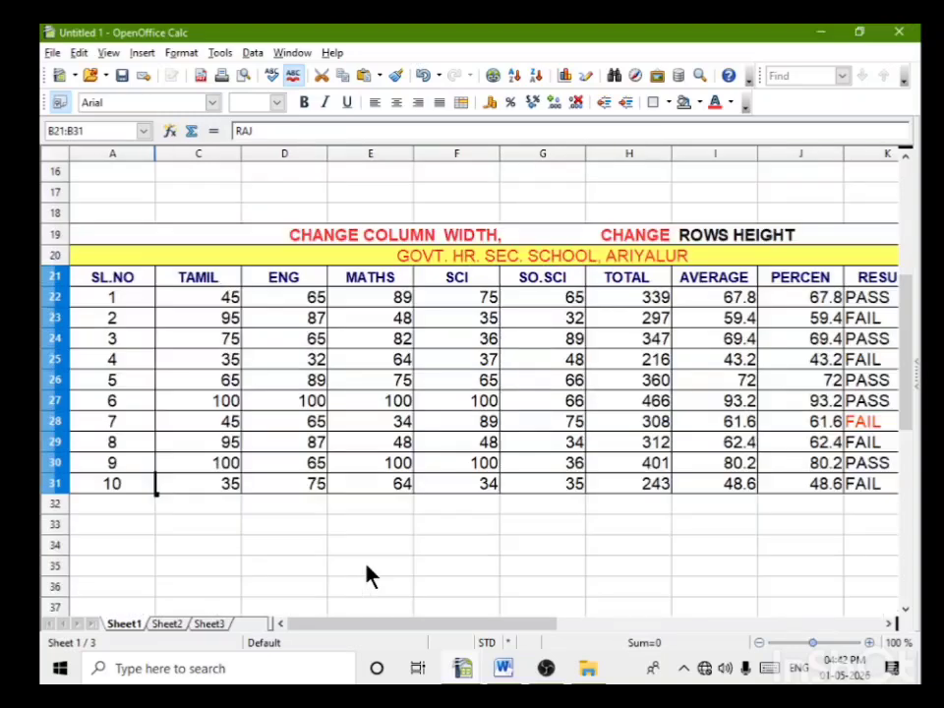
# Step: Try to show the hidden NAME column with only cell C31 selected, and undo the hiding of that column
pyautogui.rightClick(158, 495)
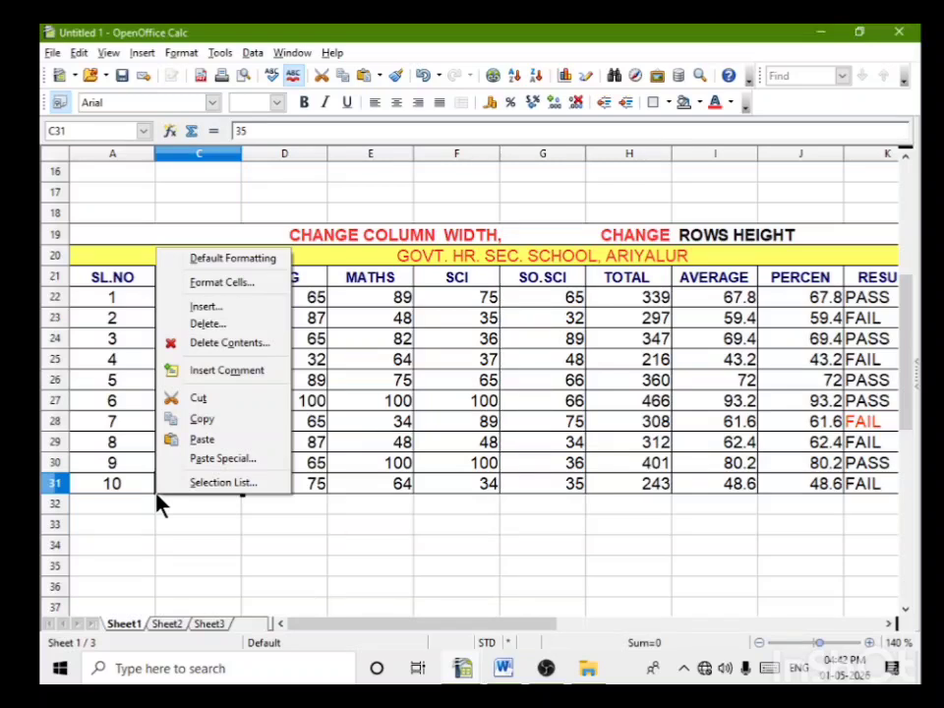
pyautogui.click(190, 53)
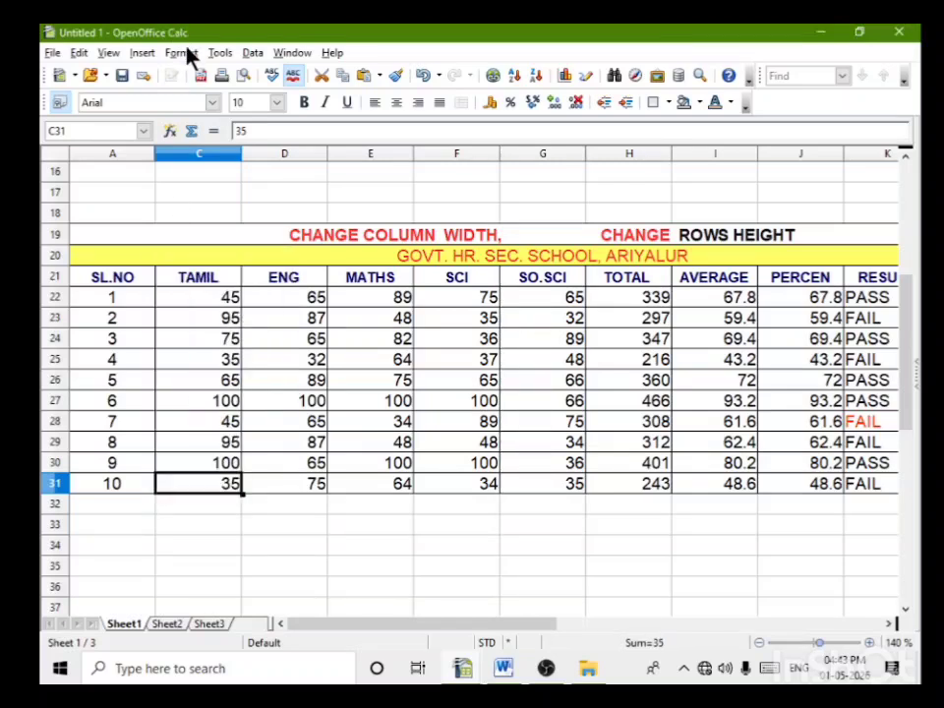
pyautogui.click(188, 57)
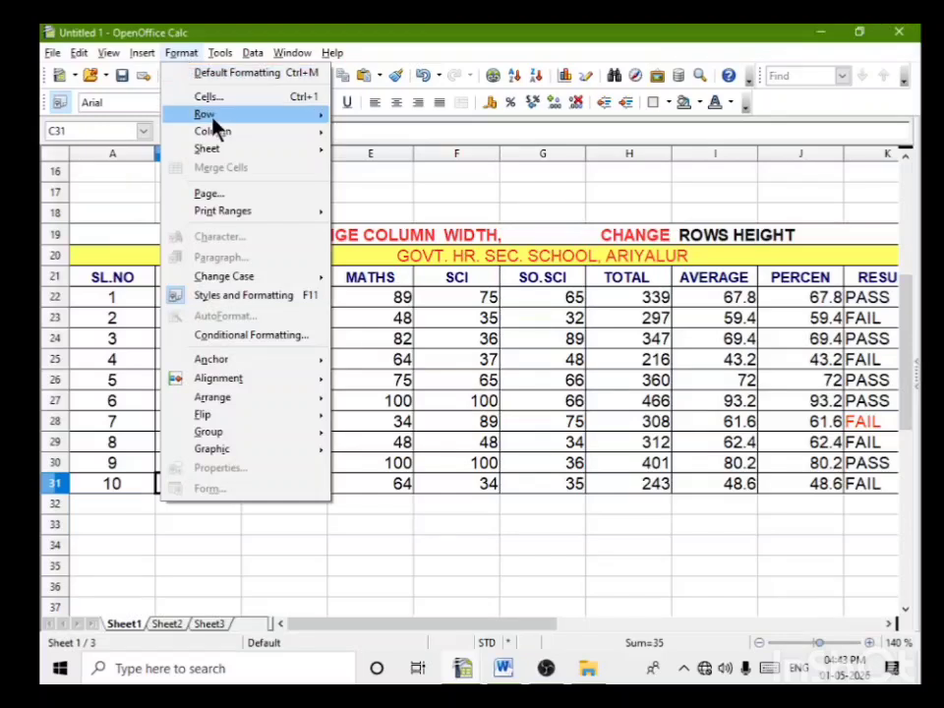
pyautogui.moveTo(215, 126)
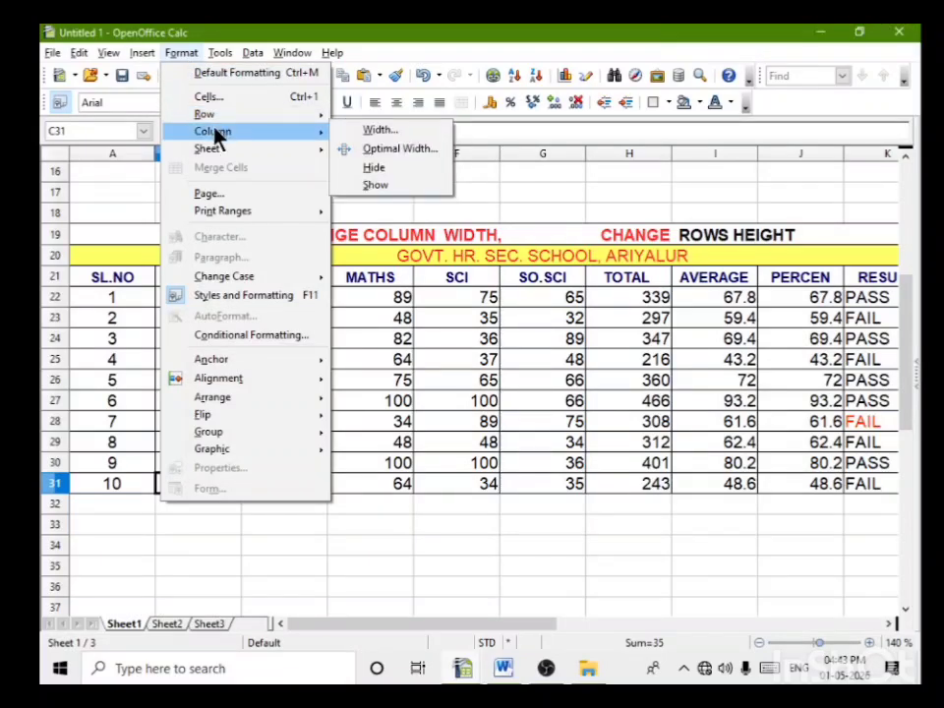
pyautogui.click(374, 184)
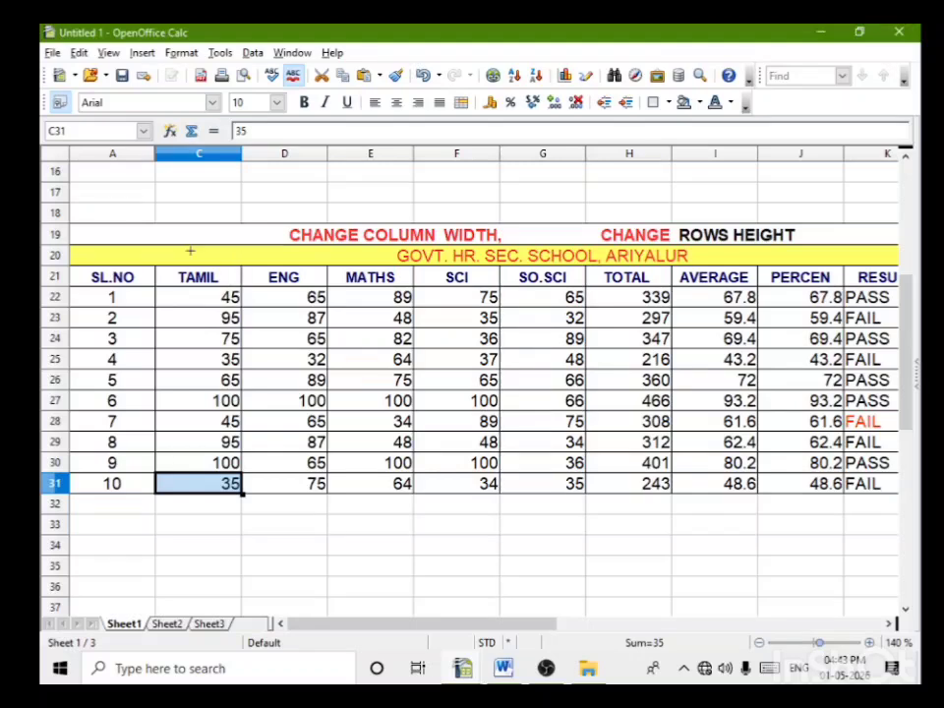
pyautogui.click(158, 484)
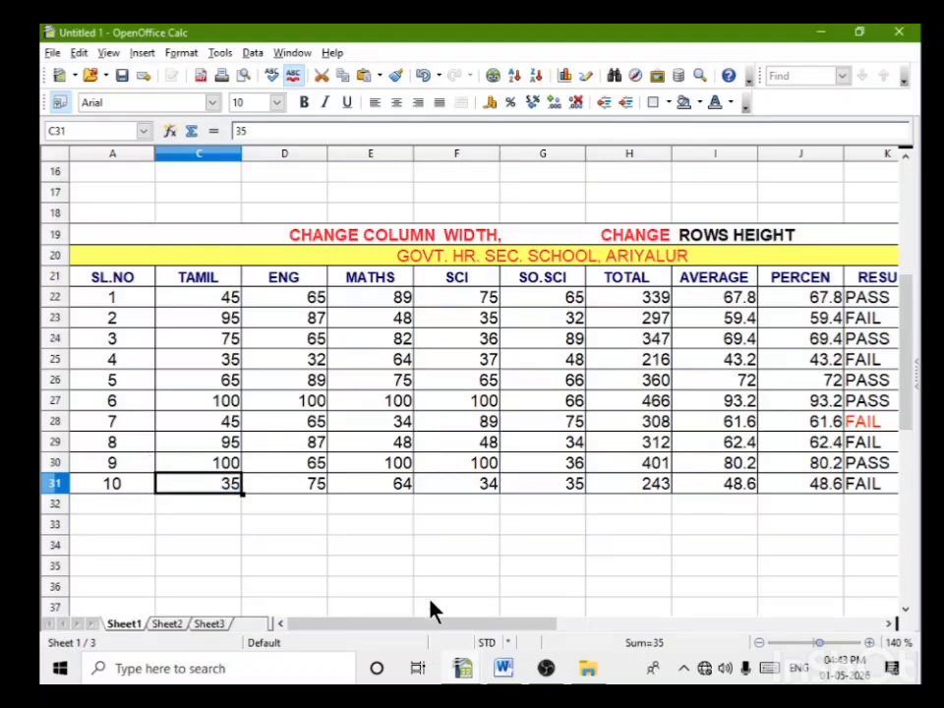
pyautogui.hotkey('ctrl', 'z')
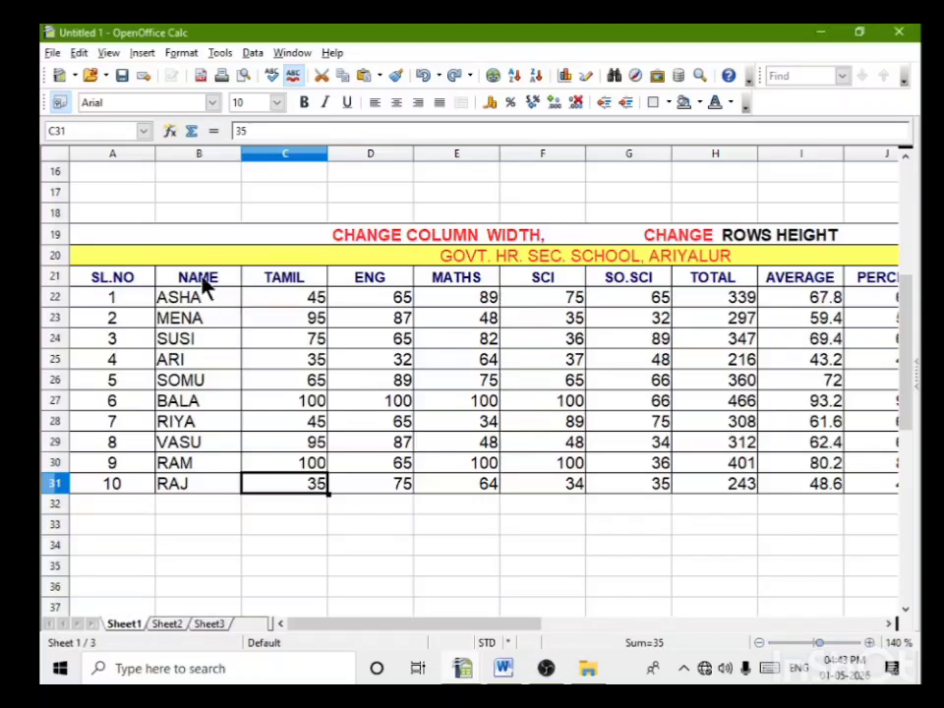
# Step: Hide the NAME column again by applying the column Hide command to cells B21:B31 of the copied table
pyautogui.moveTo(205, 283); pyautogui.dragTo(210, 491)
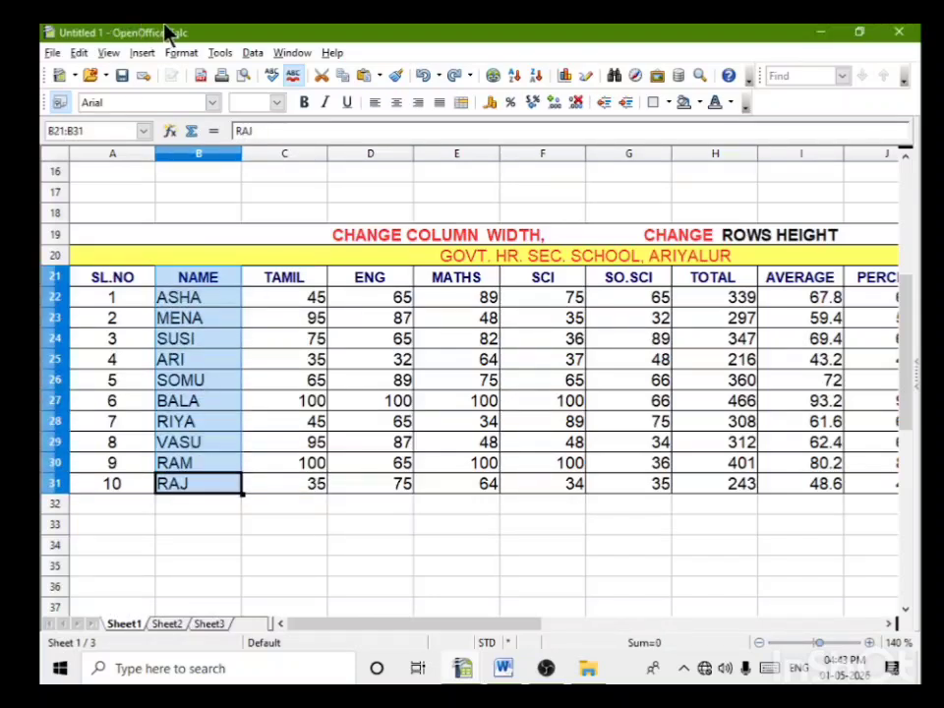
pyautogui.click(180, 55)
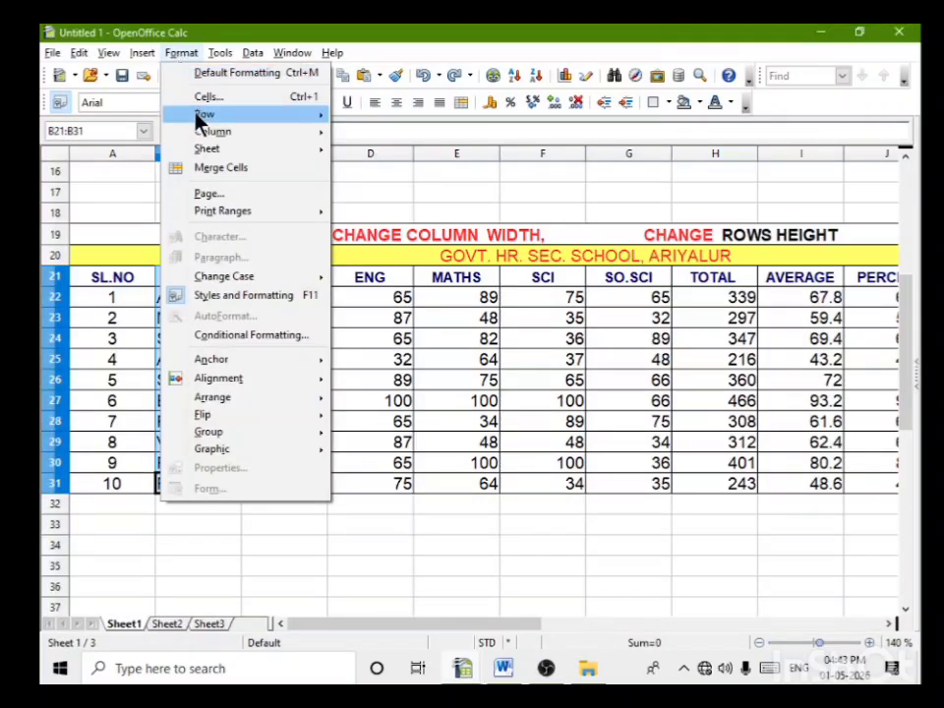
pyautogui.moveTo(208, 133)
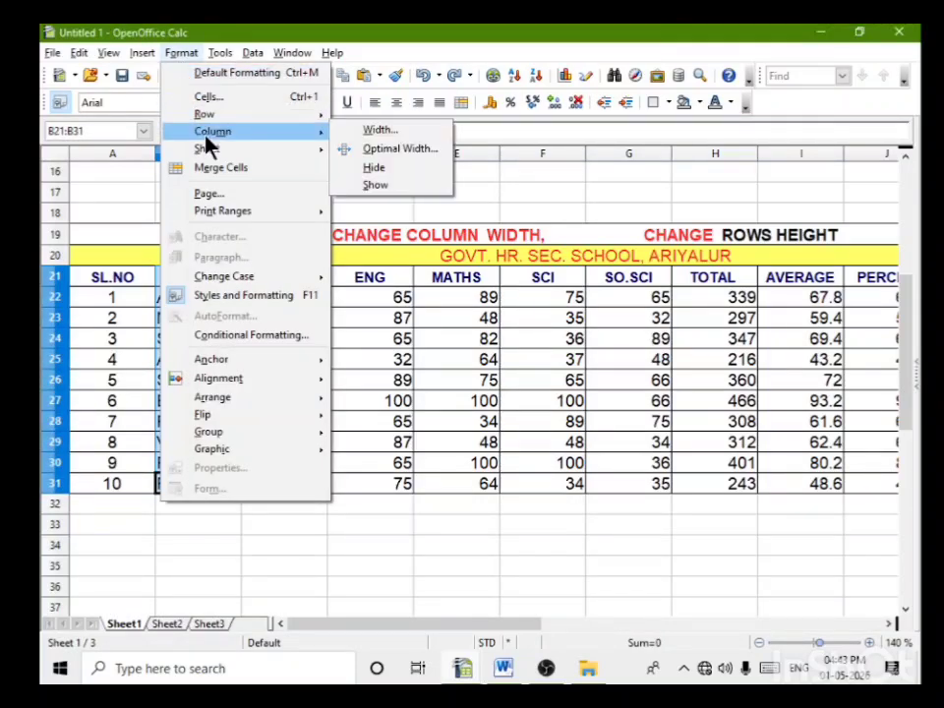
pyautogui.click(388, 171)
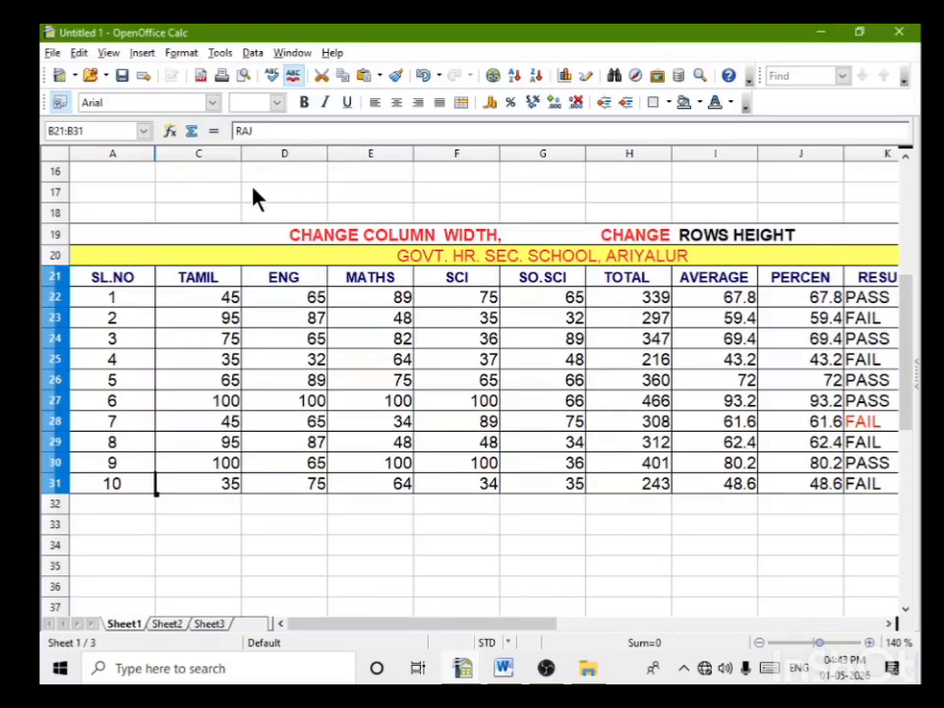
# Step: Show the hidden NAME column with B21:B31 still selected, and deselect the range
pyautogui.click(181, 53)
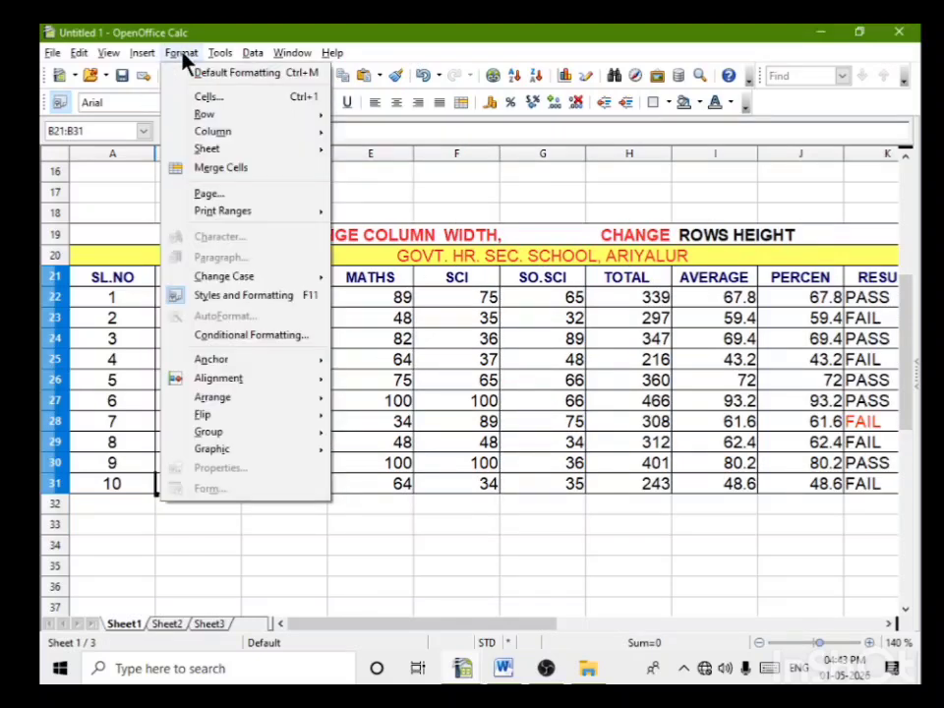
pyautogui.moveTo(218, 133)
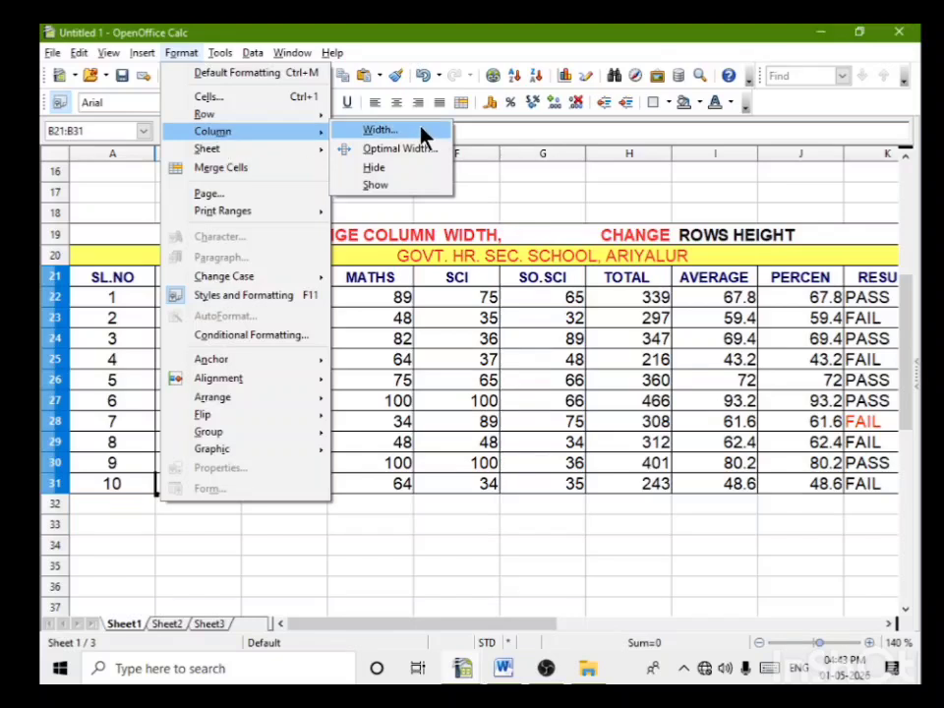
pyautogui.click(379, 187)
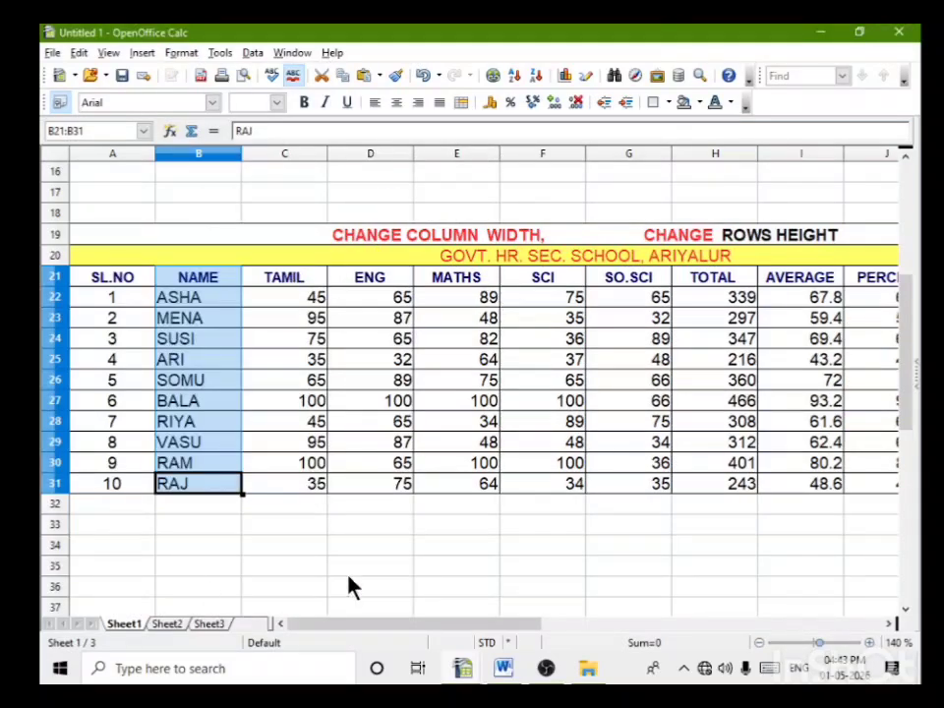
pyautogui.click(407, 532)
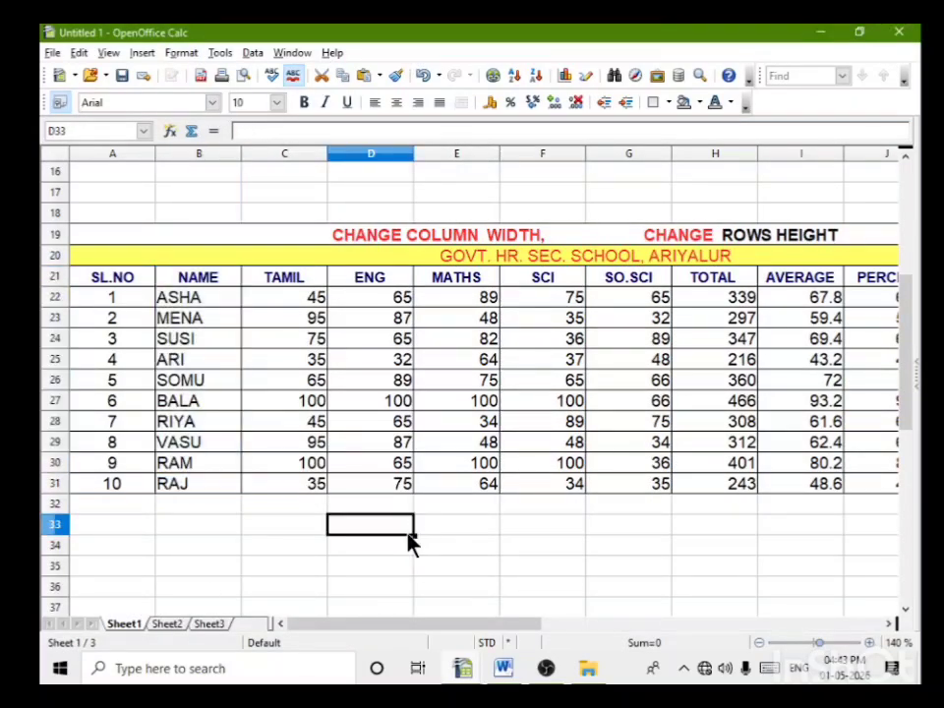
# Step: Select the whole of row 25 in the copied table and hide it
pyautogui.click(56, 359)
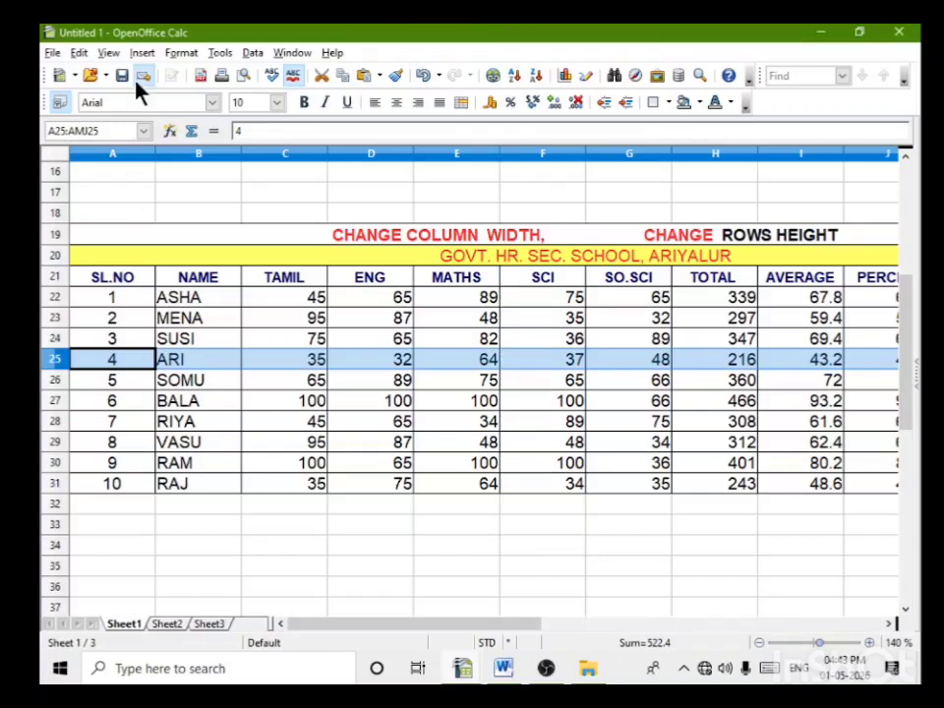
pyautogui.click(181, 54)
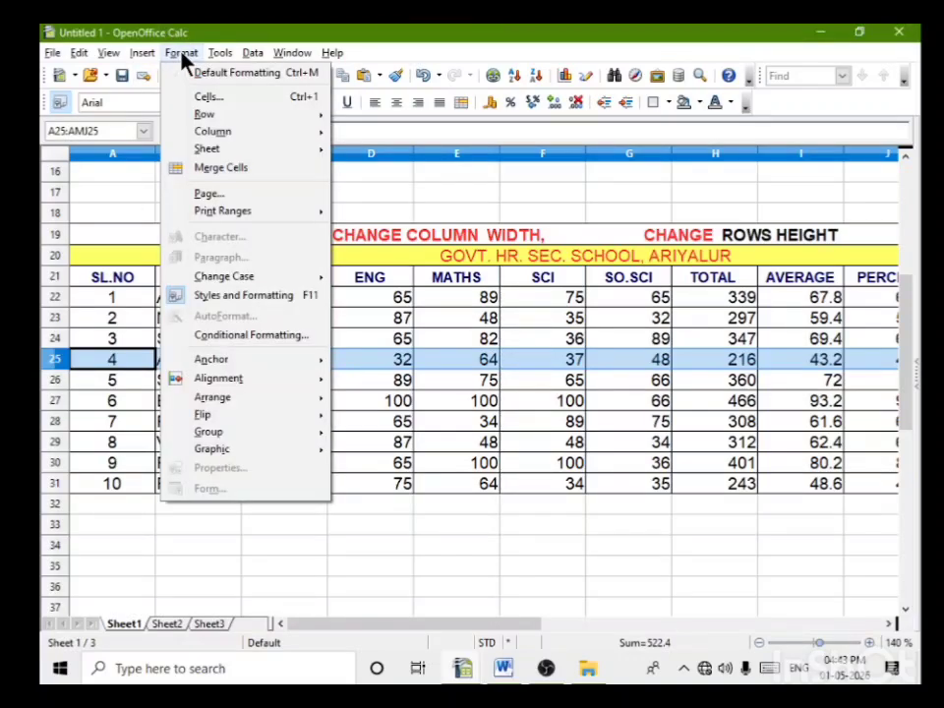
pyautogui.moveTo(213, 116)
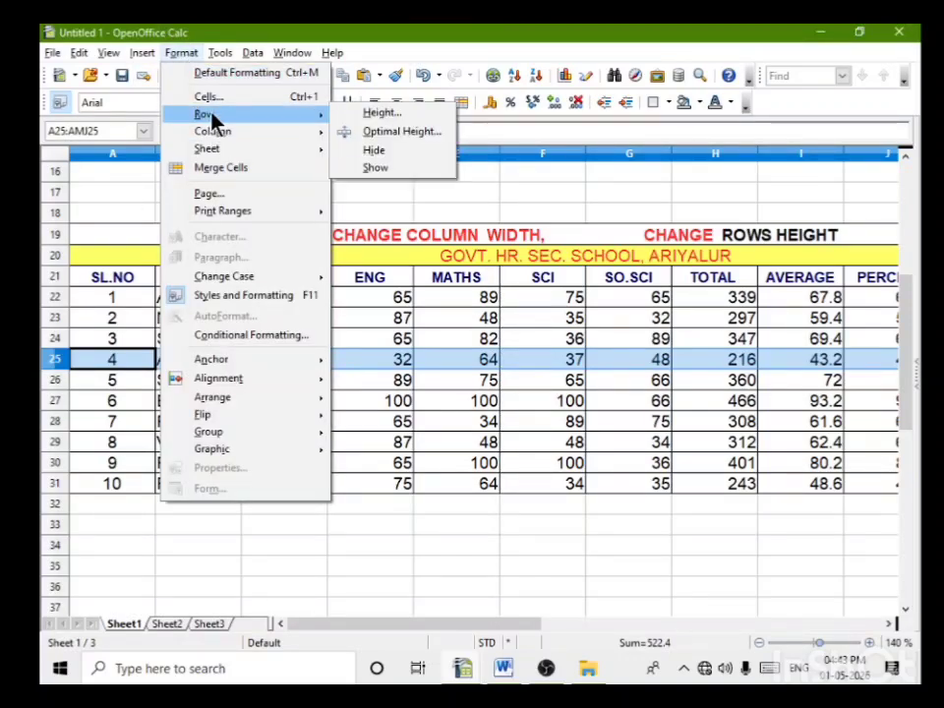
pyautogui.click(391, 163)
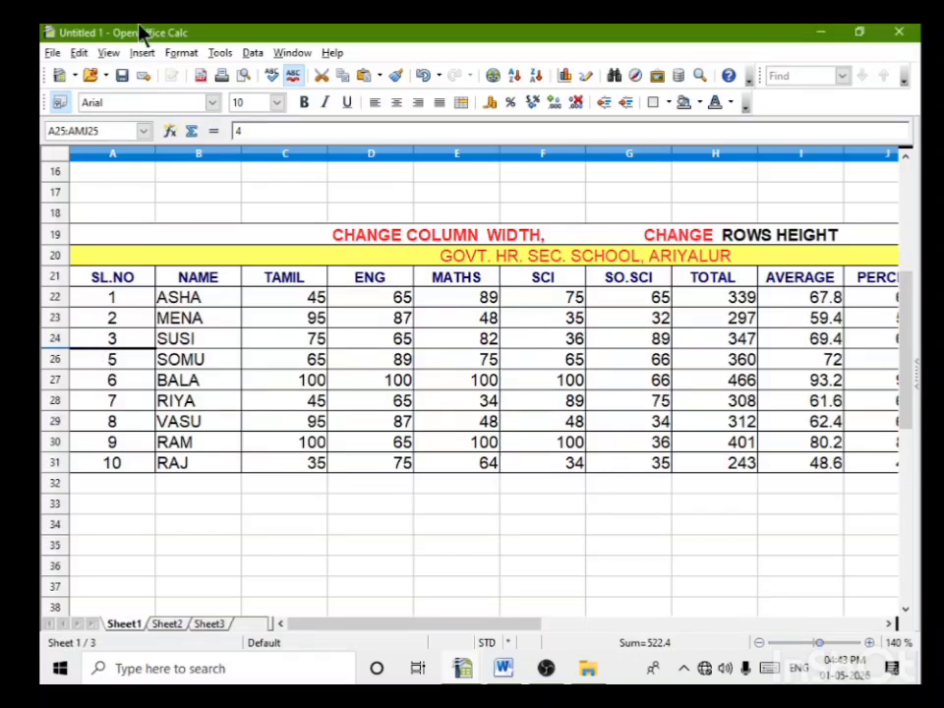
# Step: Show hidden row 25 again while it is still selected, and deselect it
pyautogui.click(183, 55)
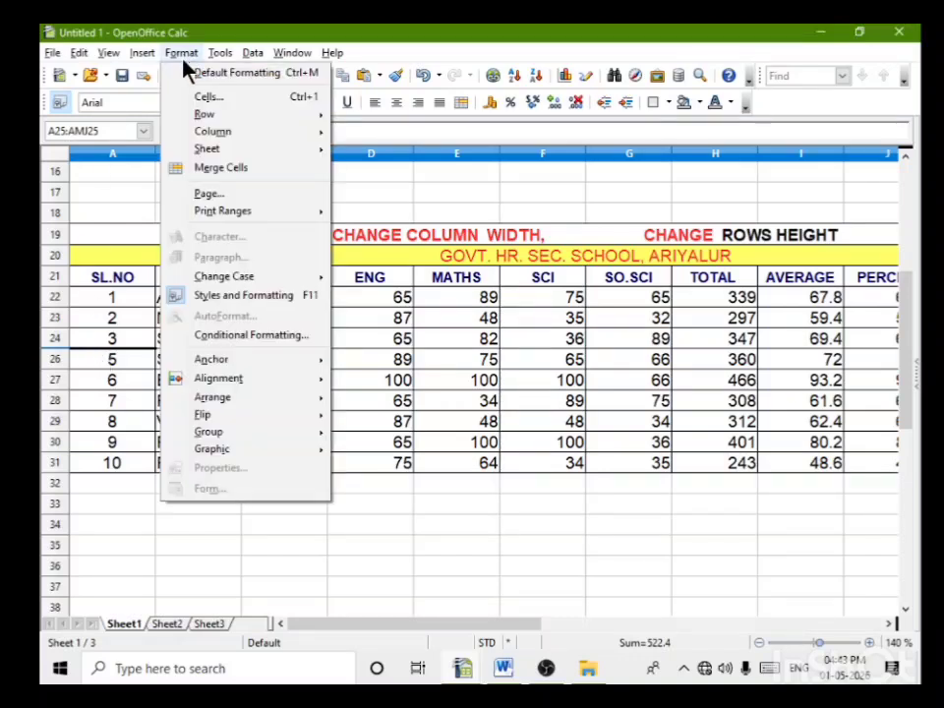
pyautogui.moveTo(206, 119)
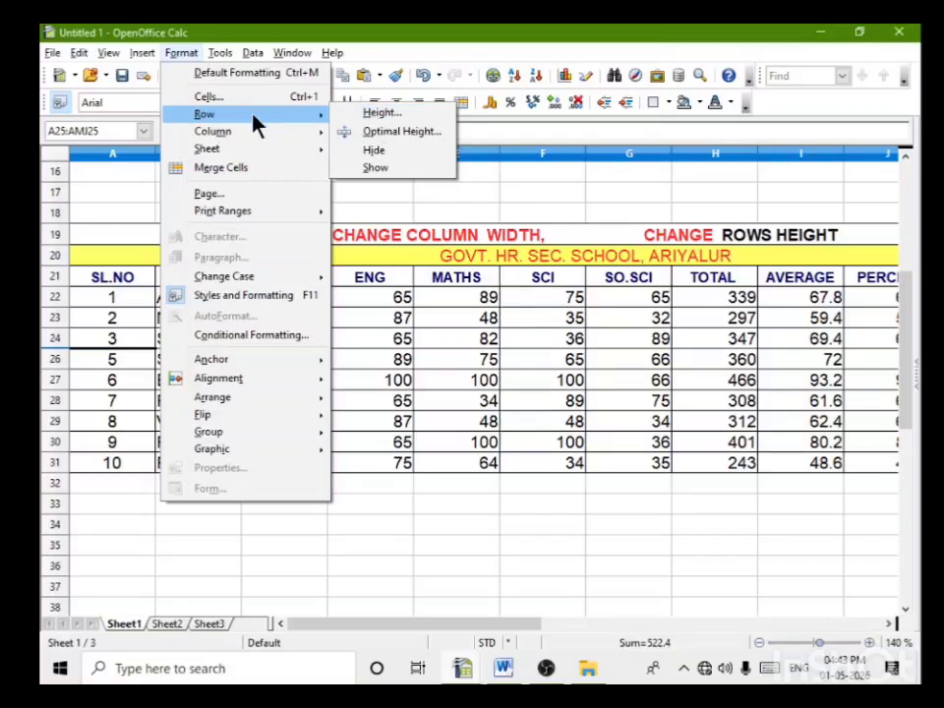
pyautogui.click(388, 170)
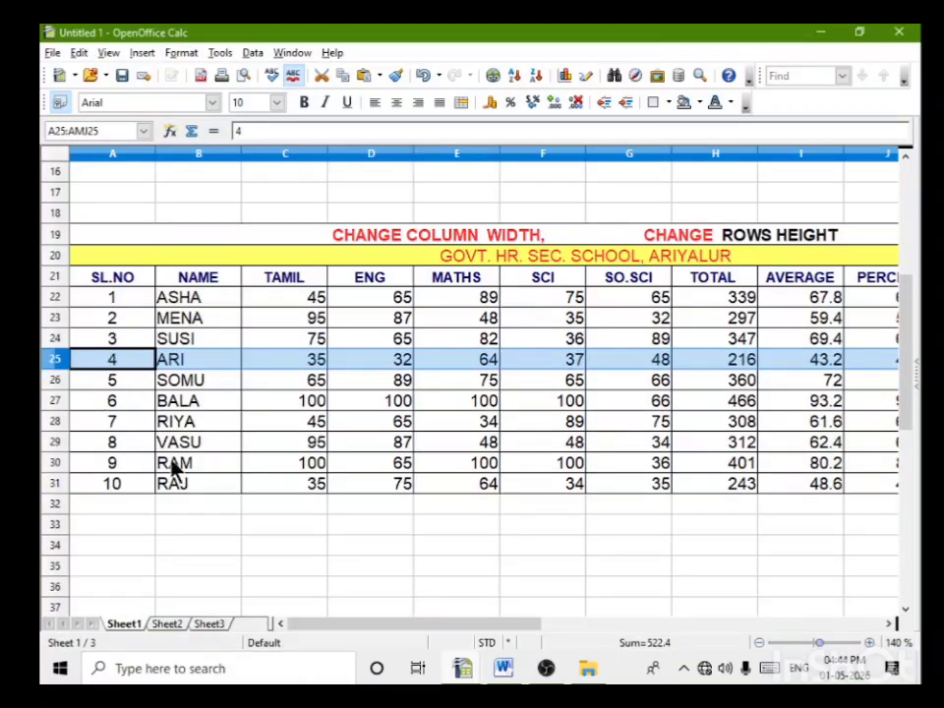
pyautogui.click(407, 593)
# Step: In the copied table's heading in A19, replace "CHANGE COLUMN WIDTH" with "COLUMN HIDE AND SHOW"
pyautogui.scroll(-3, 445, 596)
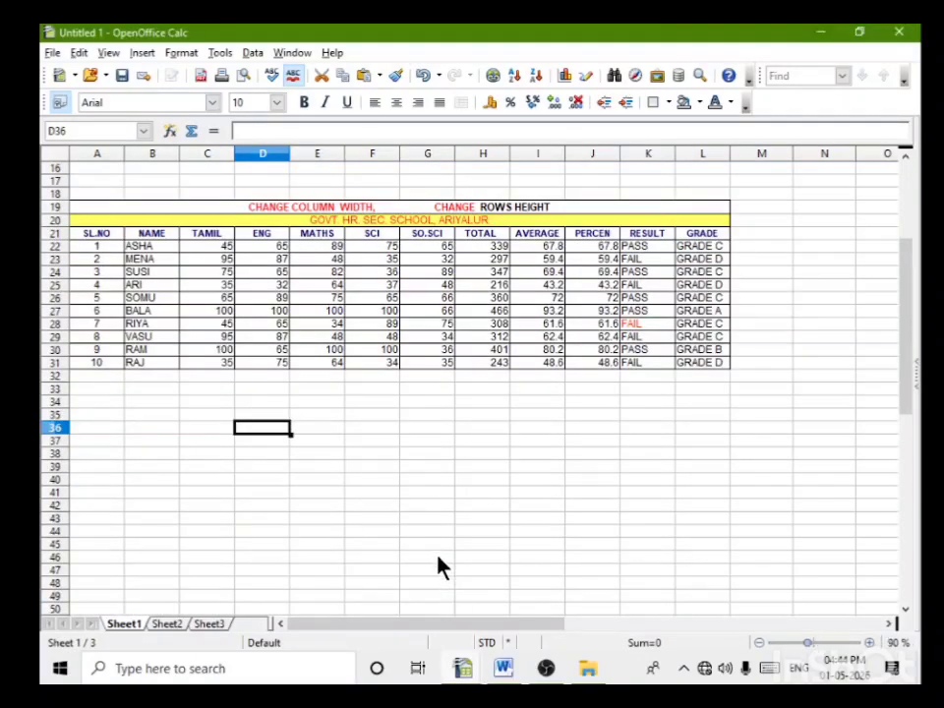
pyautogui.scroll(3, 356, 559)
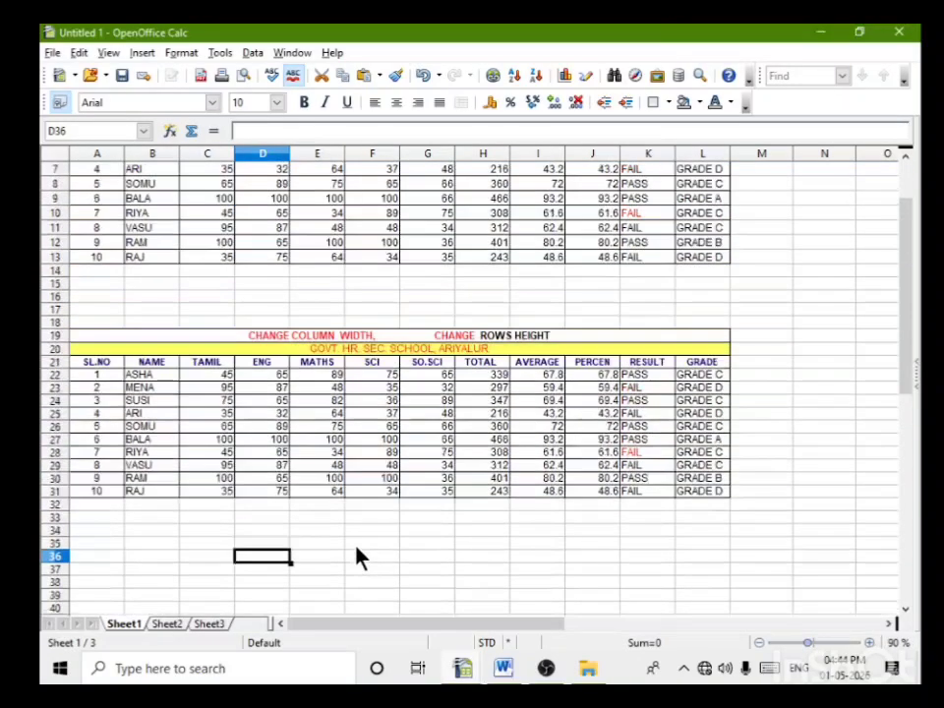
pyautogui.click(334, 339)
pyautogui.doubleClick(372, 338)
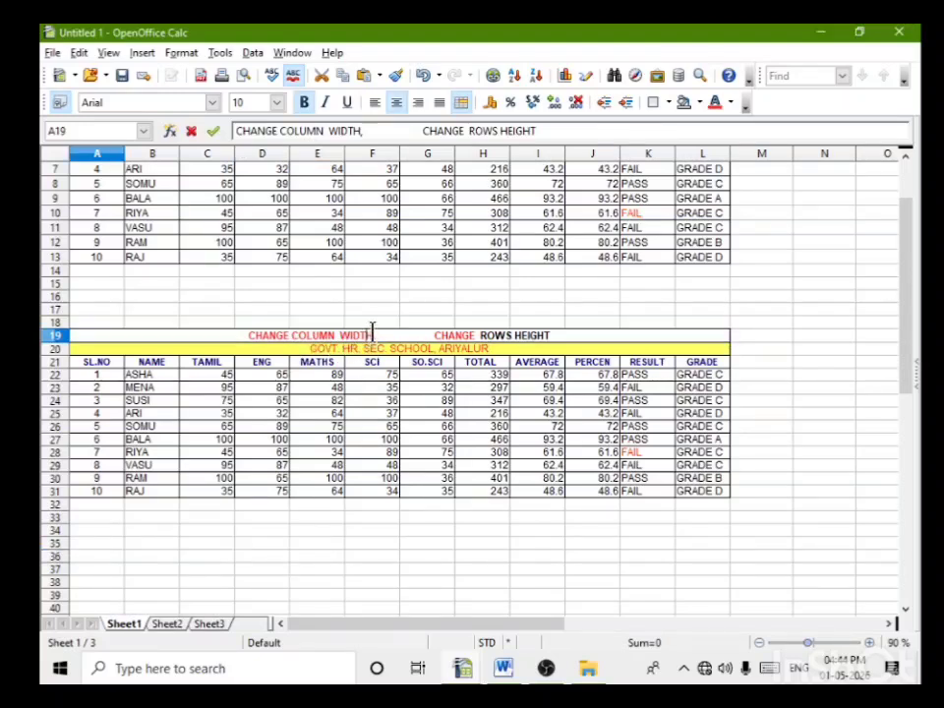
pyautogui.moveTo(371, 331); pyautogui.dragTo(247, 333)
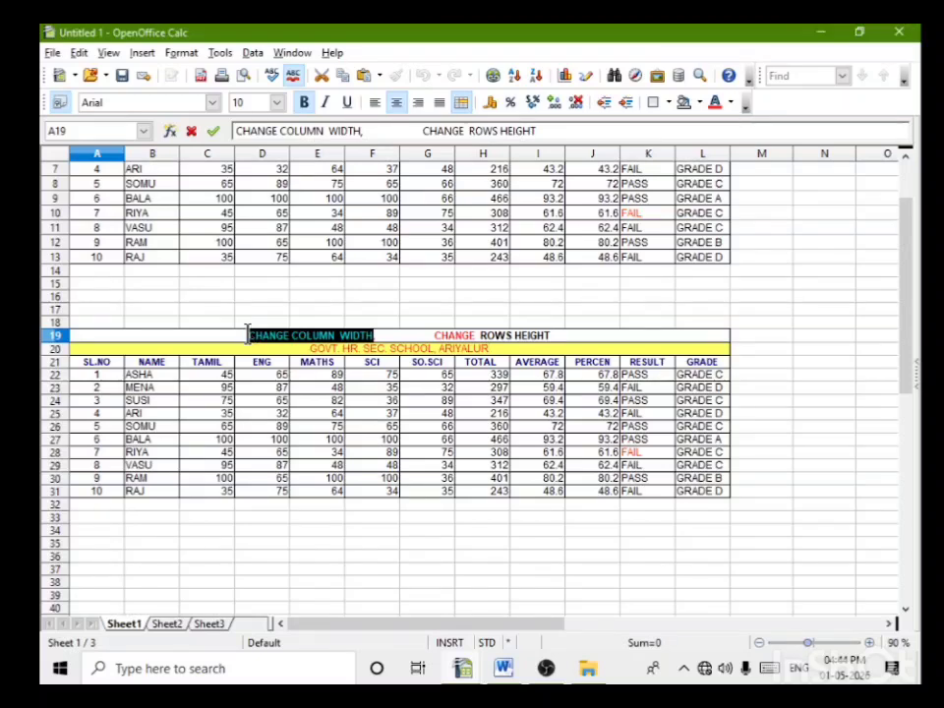
pyautogui.write('COLUMN')
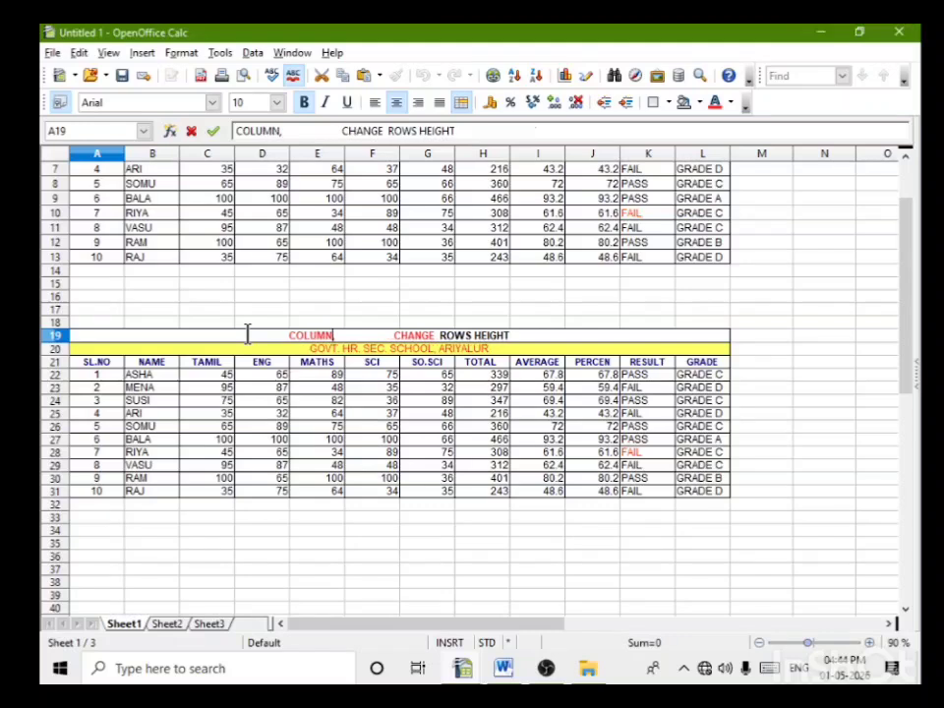
pyautogui.write(' HIDE')
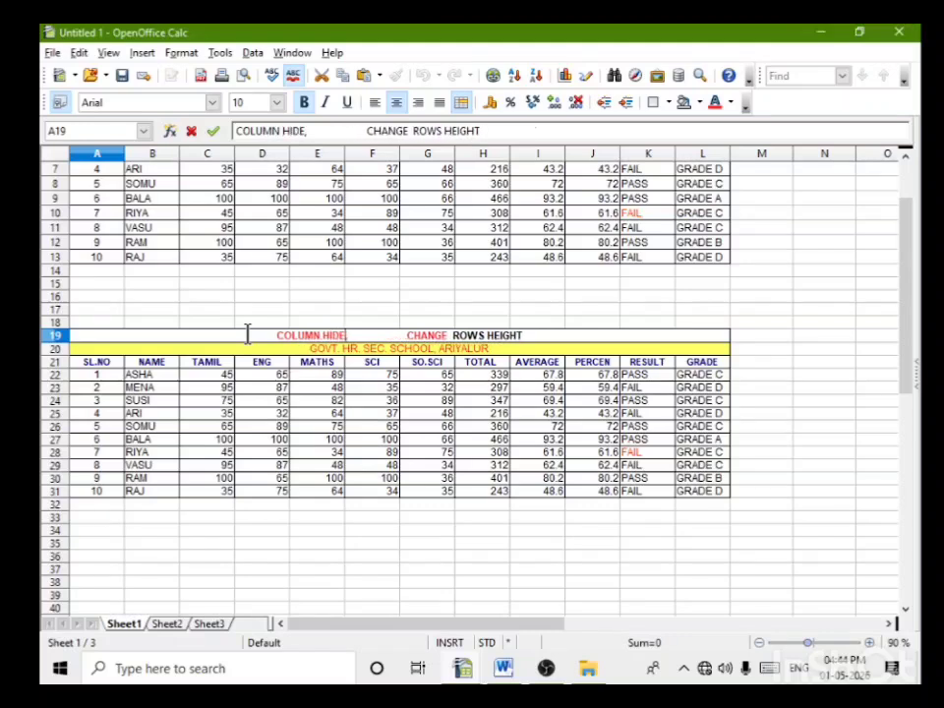
pyautogui.write(' AND')
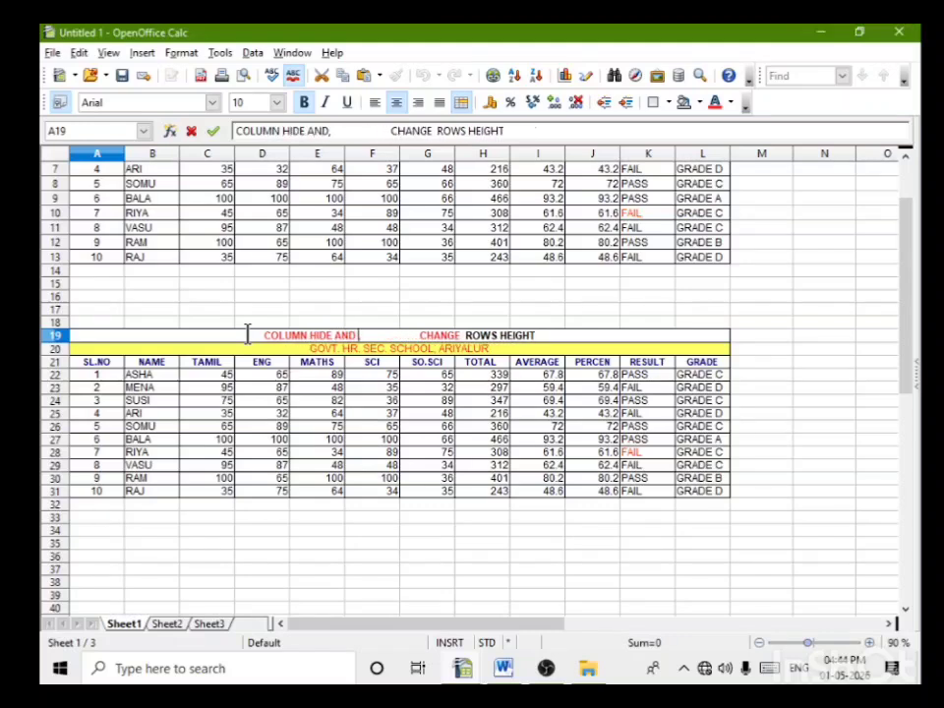
pyautogui.write(' SHOW')
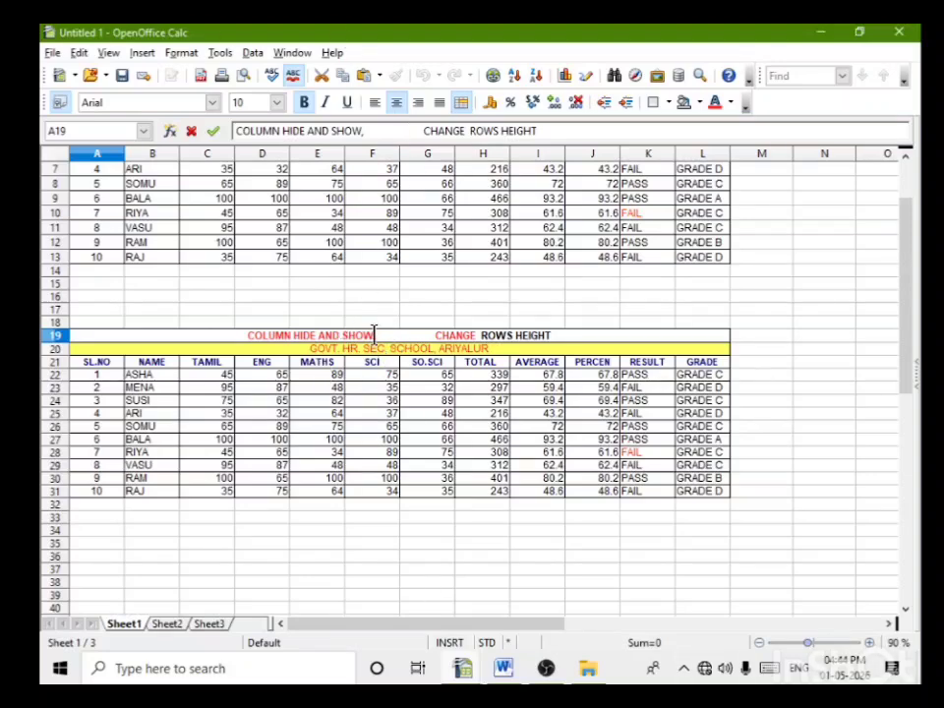
# Step: Copy "COLUMN HIDE AND SHOW" within the A19 heading and paste it over "CHANGE ROWS HEIGHT"
pyautogui.moveTo(374, 334); pyautogui.dragTo(242, 328)
pyautogui.hotkey('ctrl', 'c')
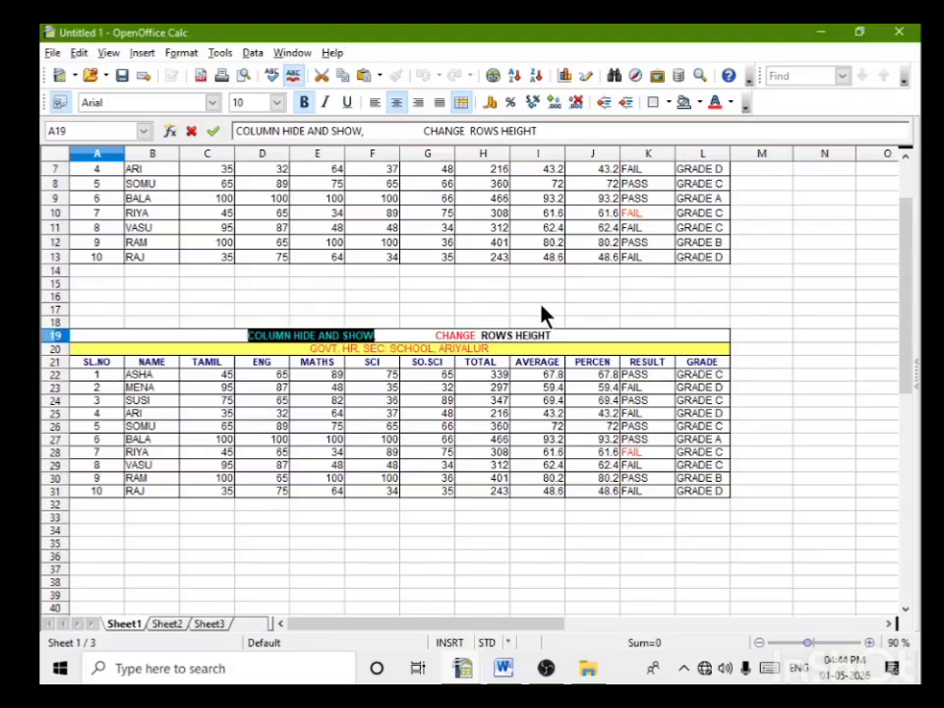
pyautogui.scroll(5, 608, 334)
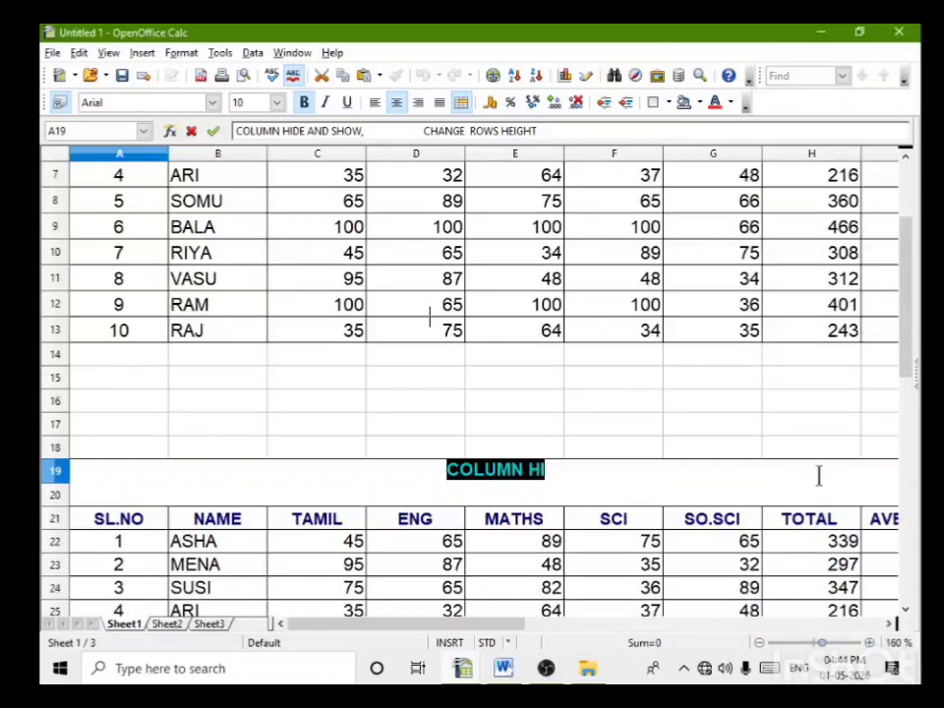
pyautogui.scroll(-6, 818, 477)
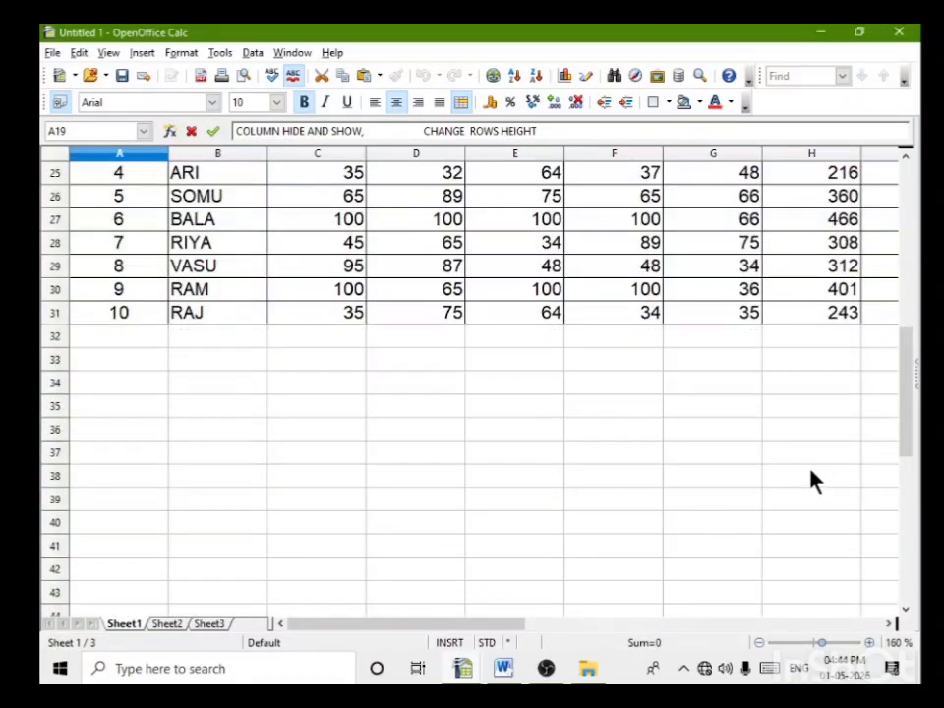
pyautogui.scroll(5, 813, 481)
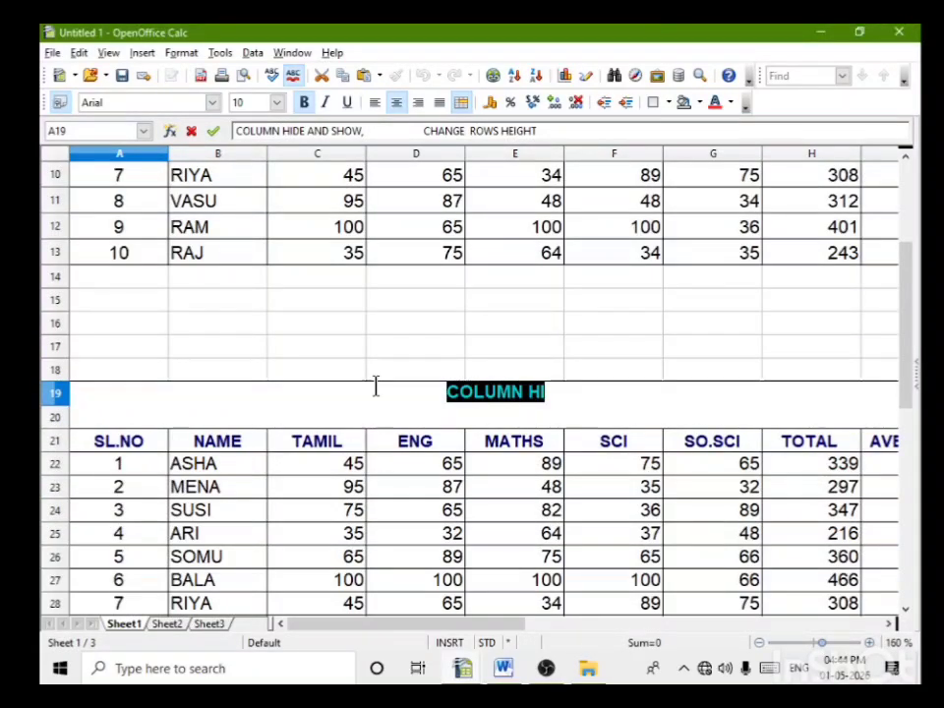
pyautogui.scroll(-4, 568, 390)
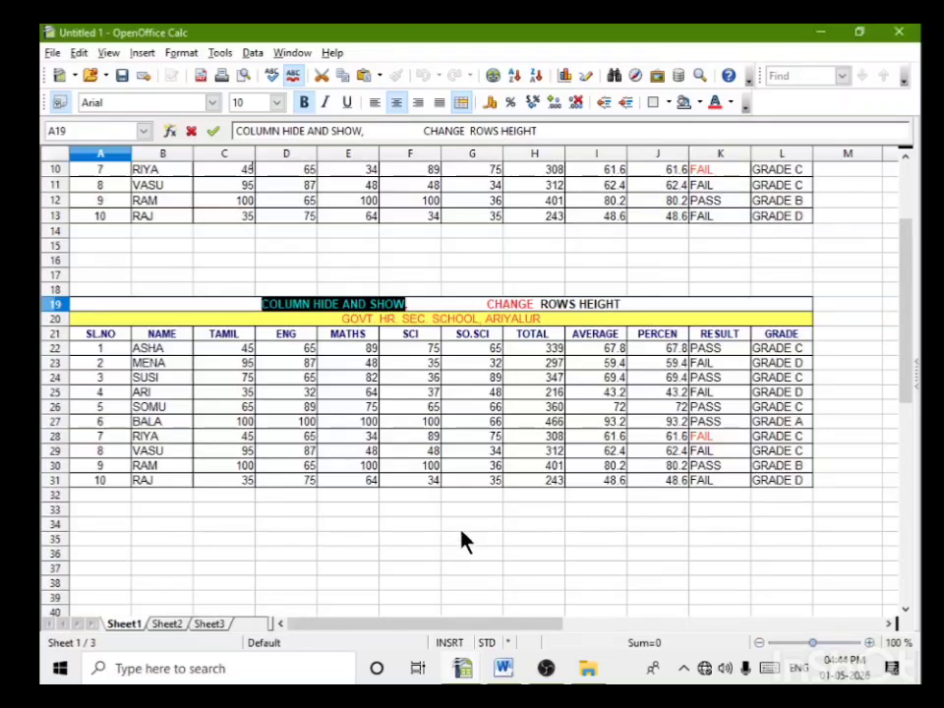
pyautogui.moveTo(622, 304); pyautogui.dragTo(486, 304)
pyautogui.hotkey('ctrl', 'v')
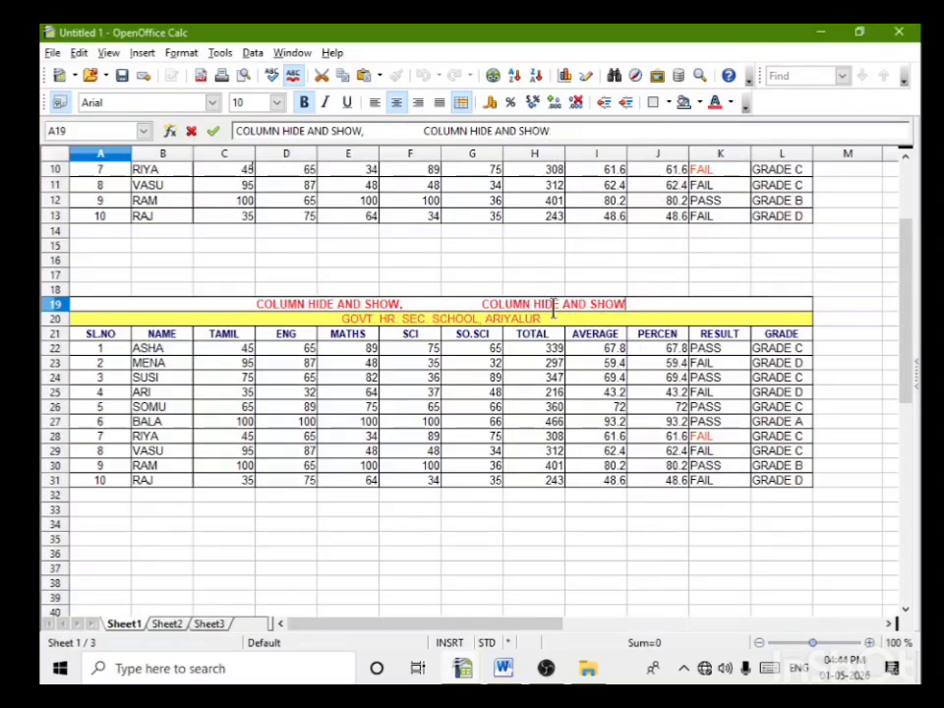
# Step: Replace the word "COLUMN" with "ROWS" in the second phrase of the A19 heading
pyautogui.moveTo(533, 304); pyautogui.dragTo(480, 304)
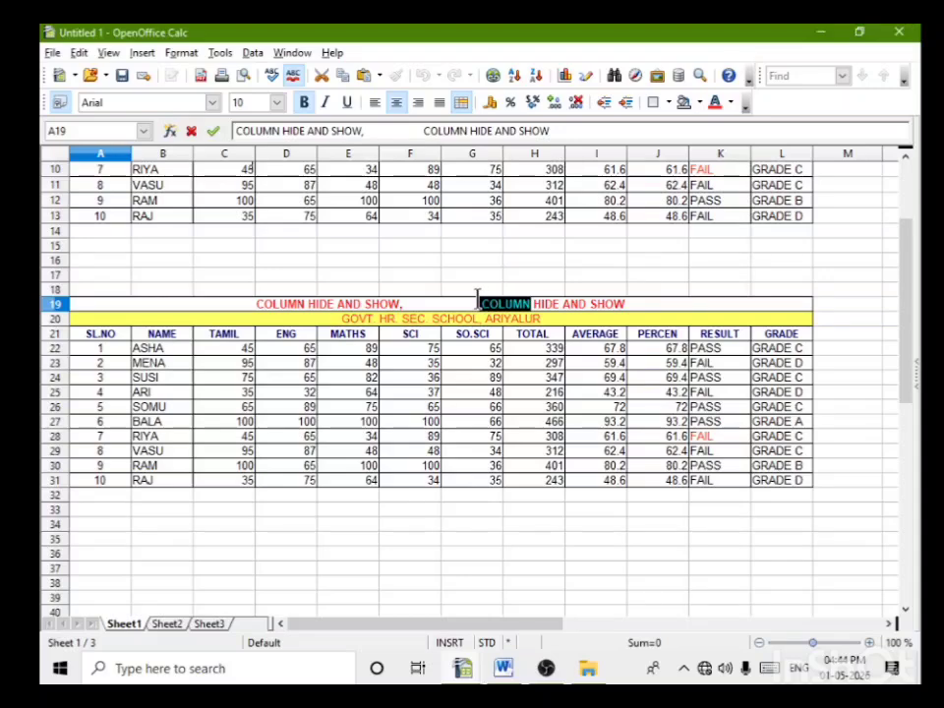
pyautogui.write('ROW')
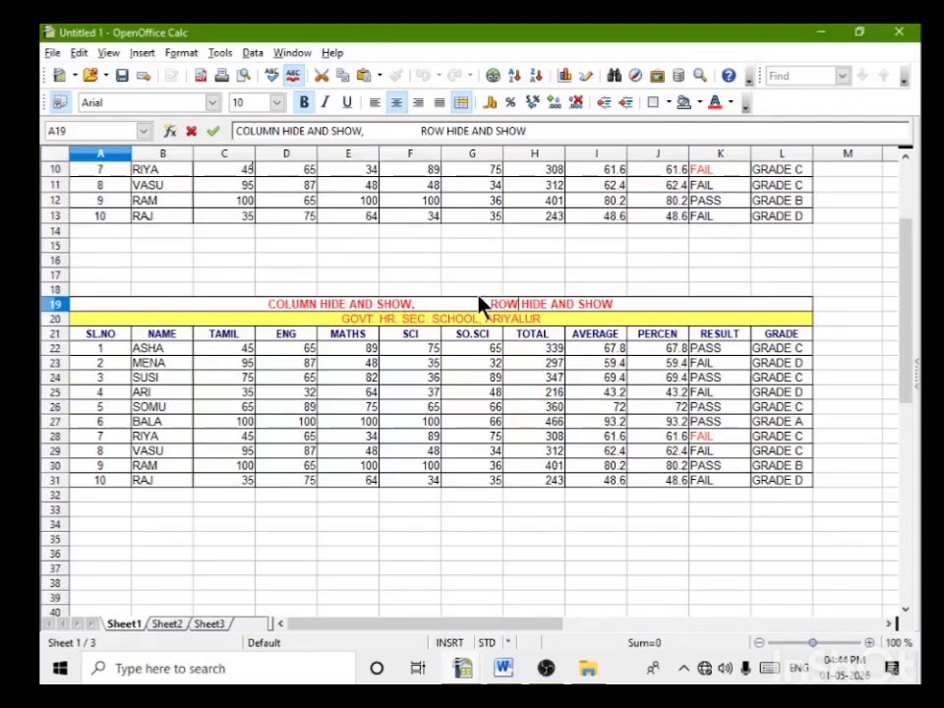
pyautogui.write('S')
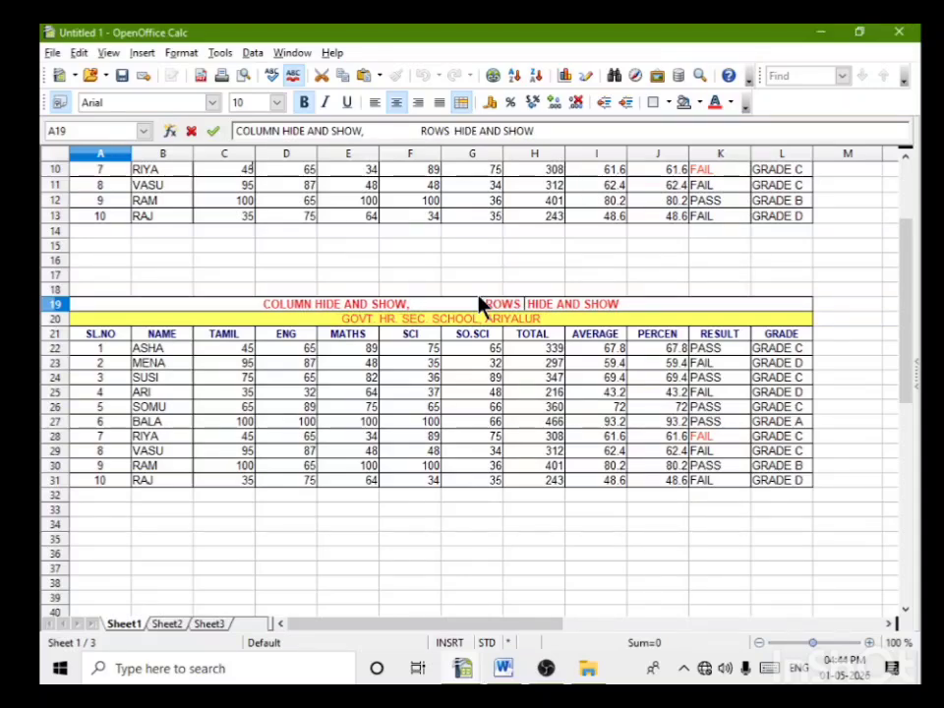
pyautogui.scroll(1, 556, 508)
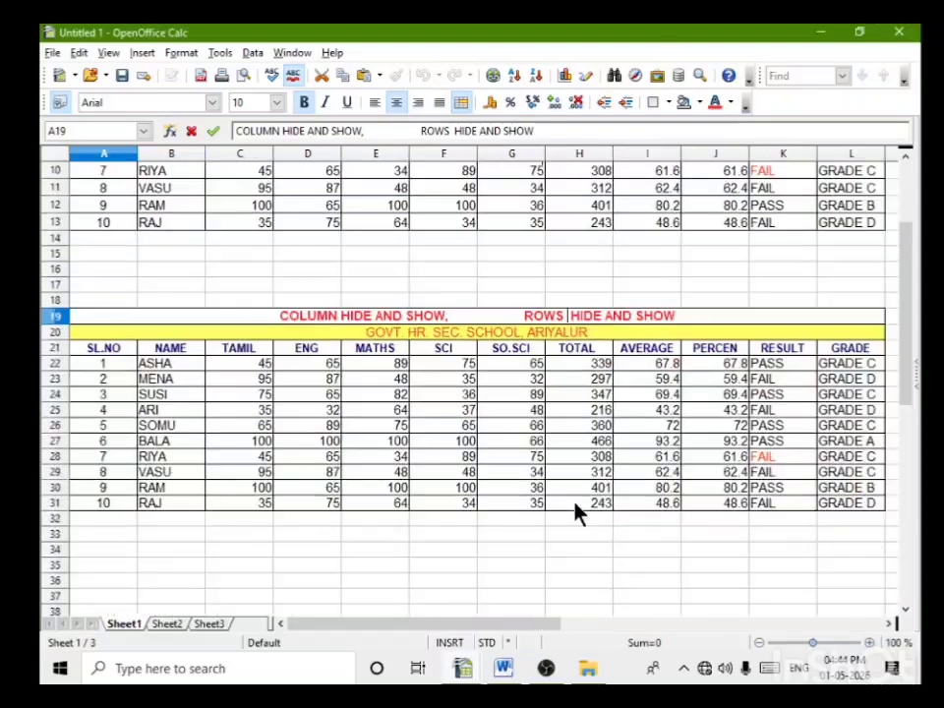